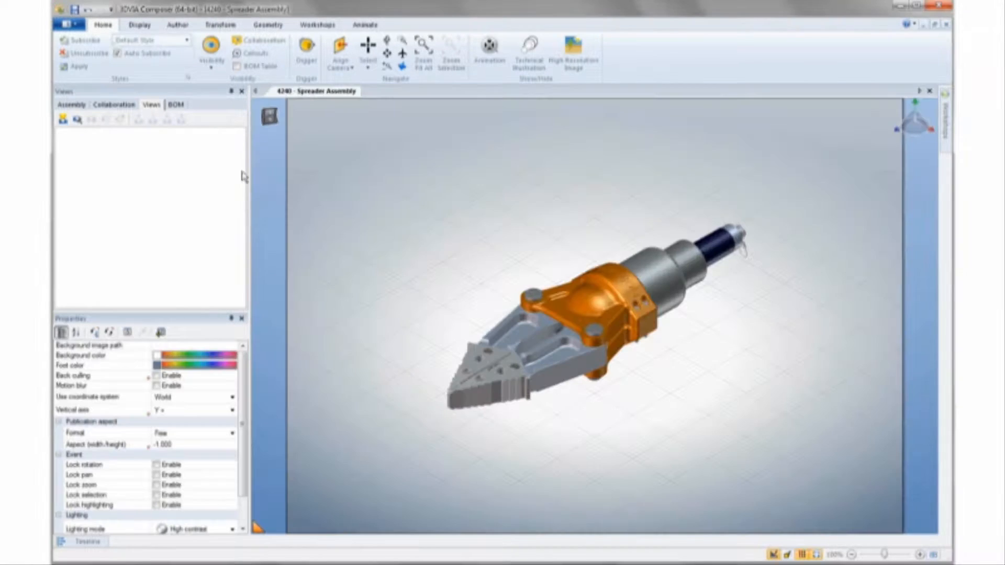
- Inspect the spreader model and expand the 4240-04 Plunger and 4240-05 Stop Ring subassemblies in its assembly structure
drag(398, 162, 314, 341)
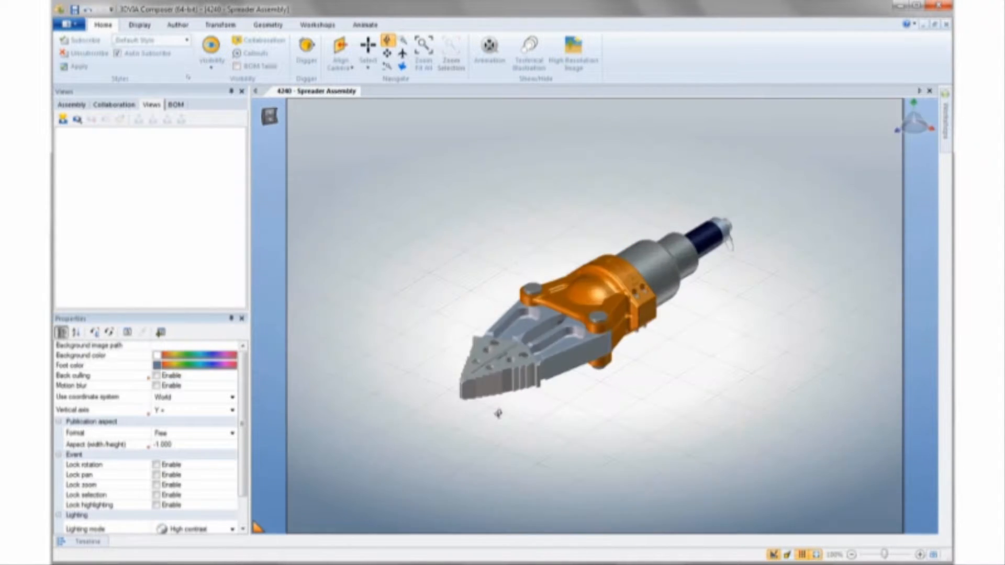
click(83, 106)
click(73, 186)
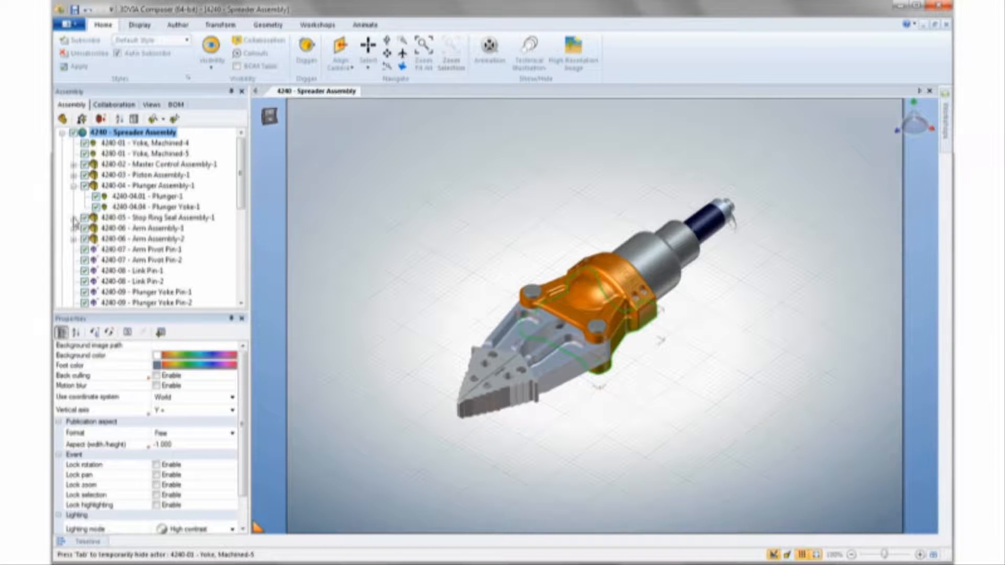
click(74, 217)
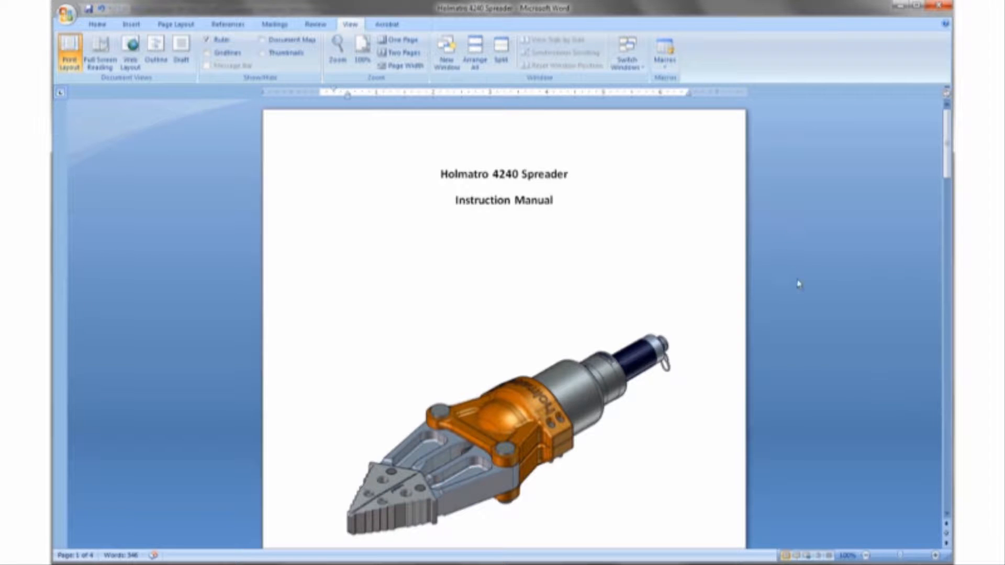
- Switch to Word and read through the Holmatro 4240 Spreader instruction manual, including the Jaws Removal & Replacement section
scroll(799, 284, down, 5)
scroll(793, 291, down, 5)
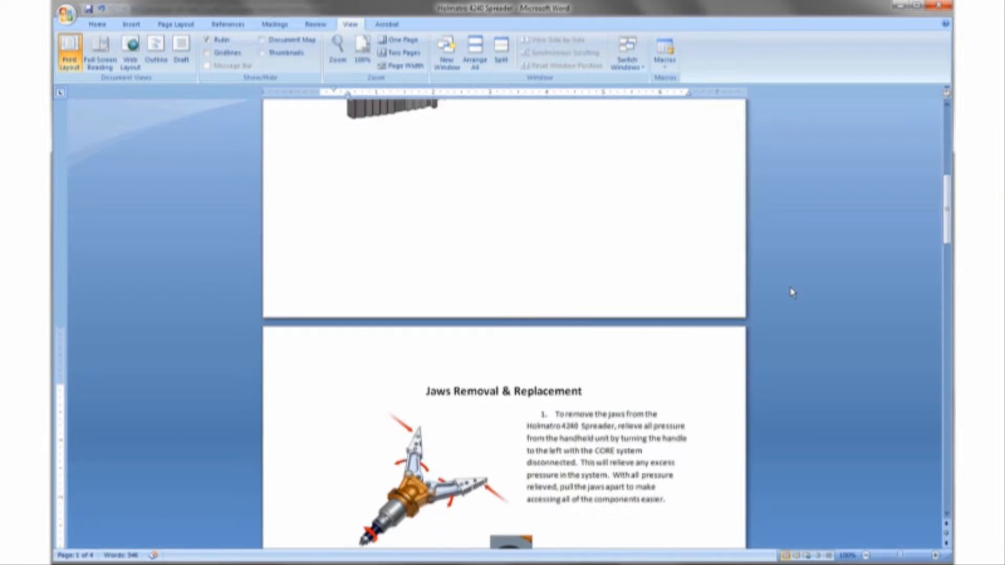
drag(945, 206, 945, 358)
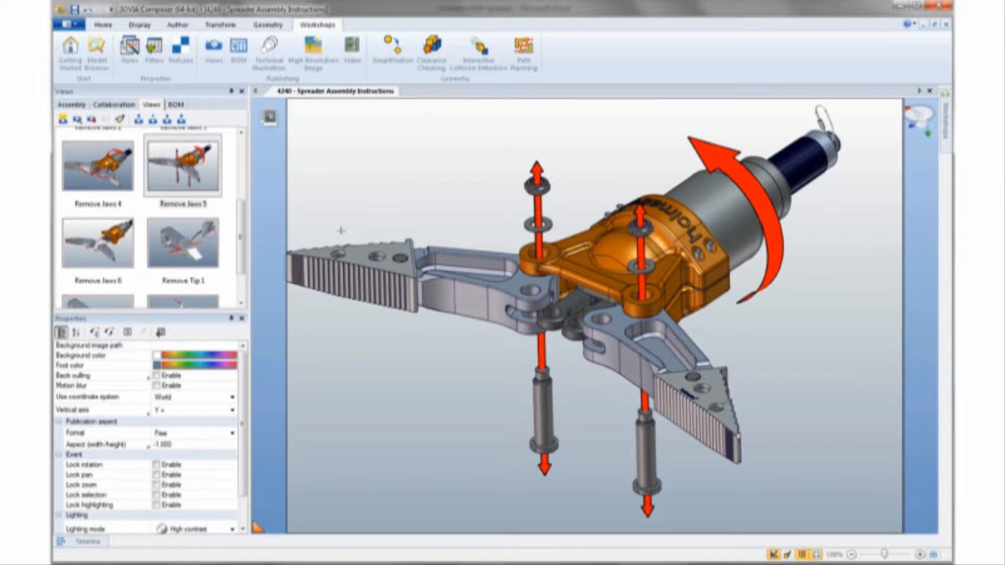
- Review the saved views of the assembly instructions project, showing Remove Jaws 3 and then Base View
drag(244, 248, 244, 205)
click(198, 213)
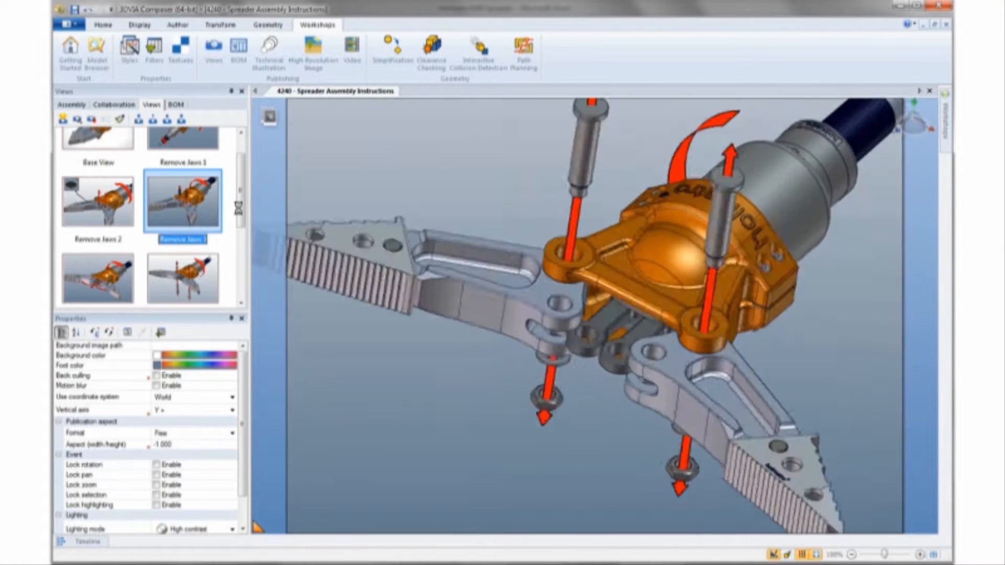
drag(238, 209, 238, 187)
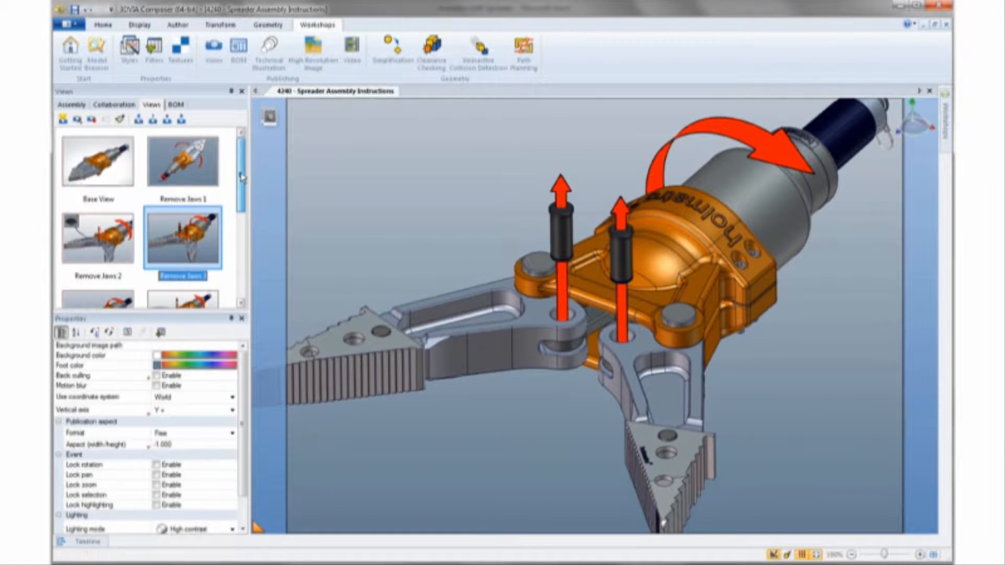
click(114, 177)
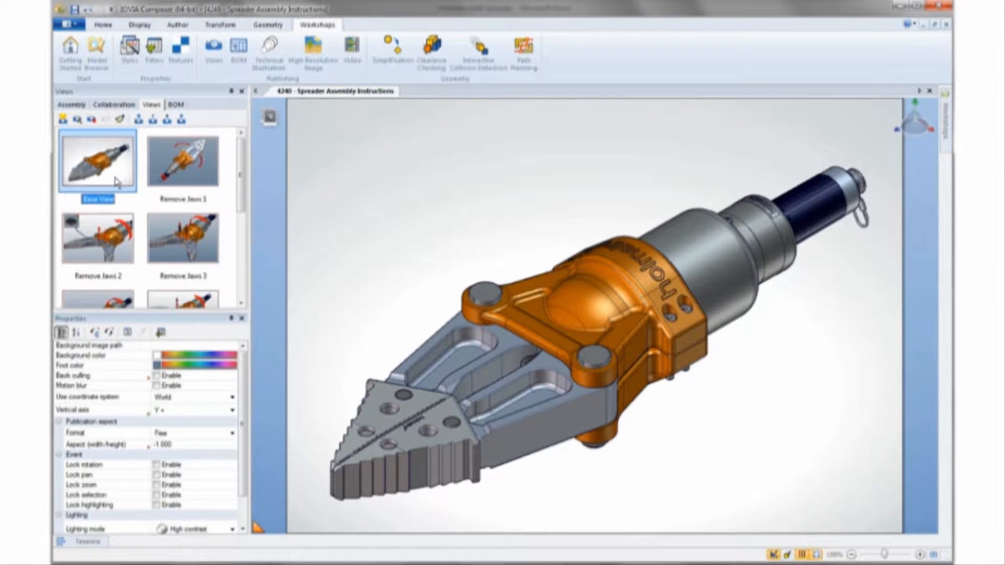
- Update the instructions project from the SolidWorks assembly in the Holmatro folder, using the SolidWorks Assembly (.sldasm) file type
click(69, 24)
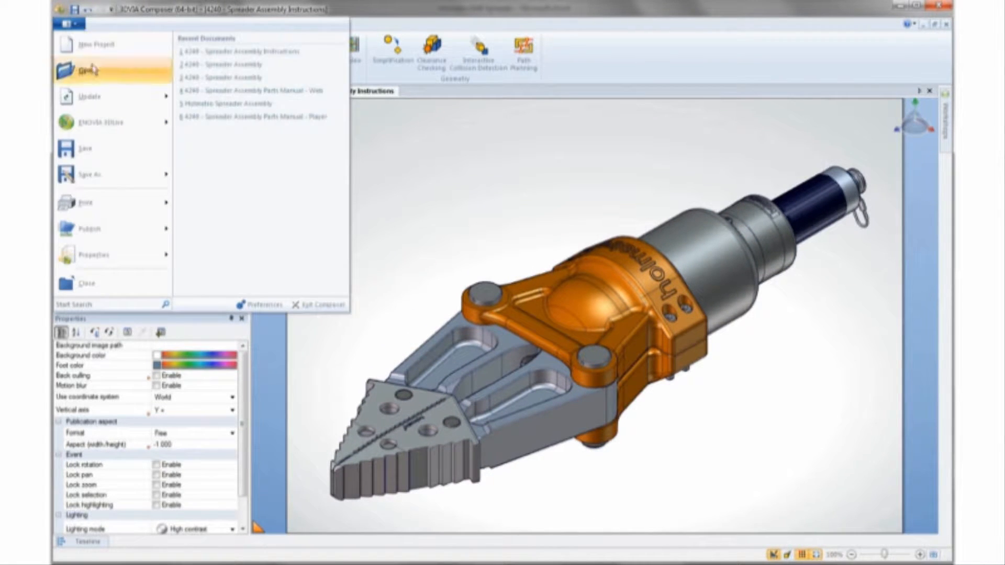
mouse_move(93, 105)
click(254, 61)
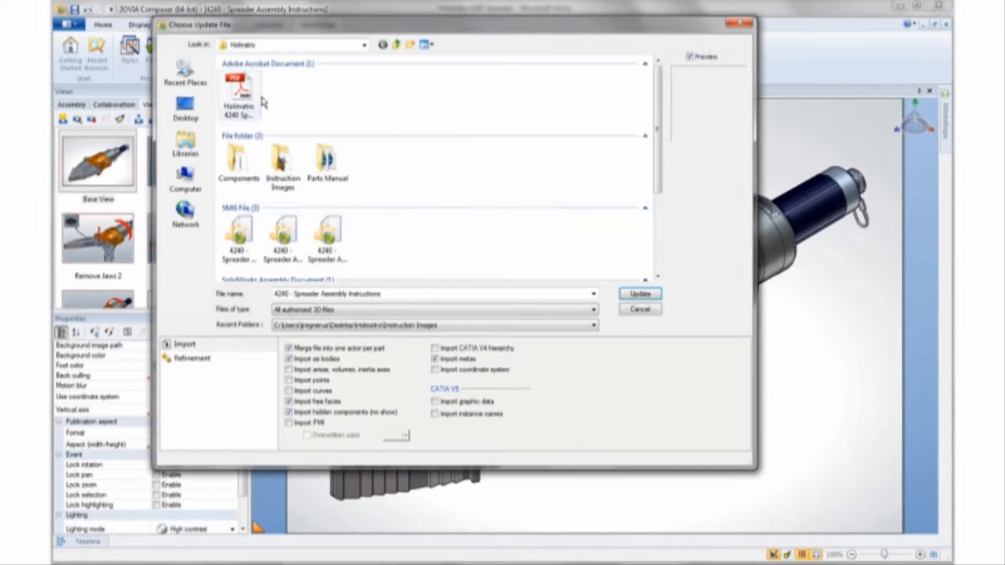
click(358, 312)
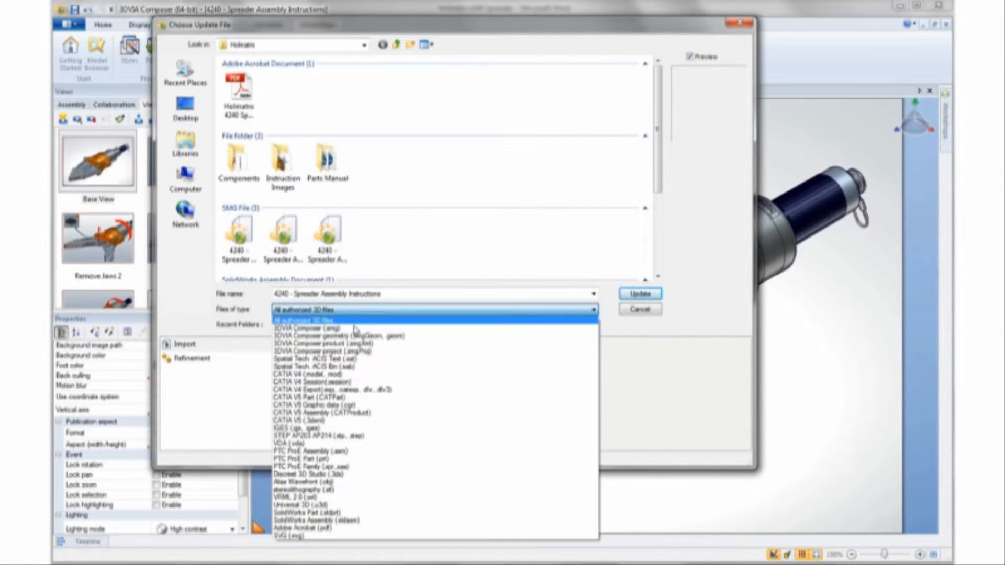
click(324, 522)
double_click(226, 164)
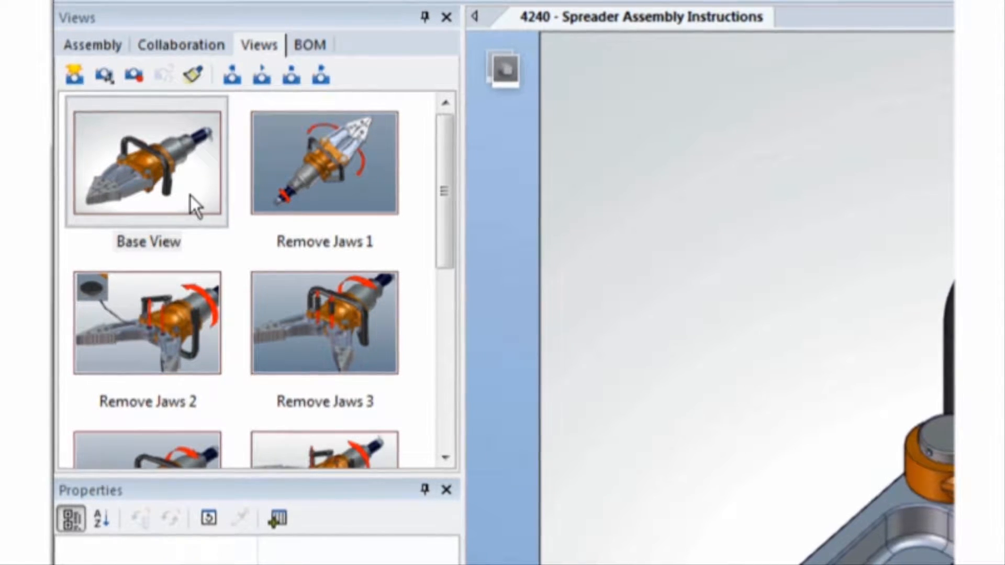
- Create a view named Remove Screws and frame a close-up of the handle's Holmatro plate
click(77, 77)
text(Remove Screws)
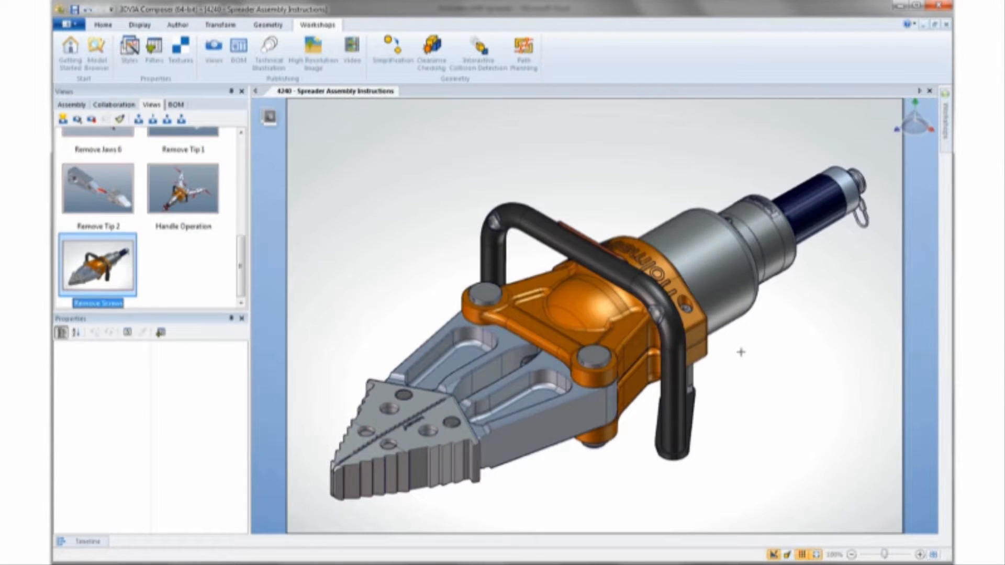
middle_drag(741, 352, 570, 330)
scroll(600, 200, up, 6)
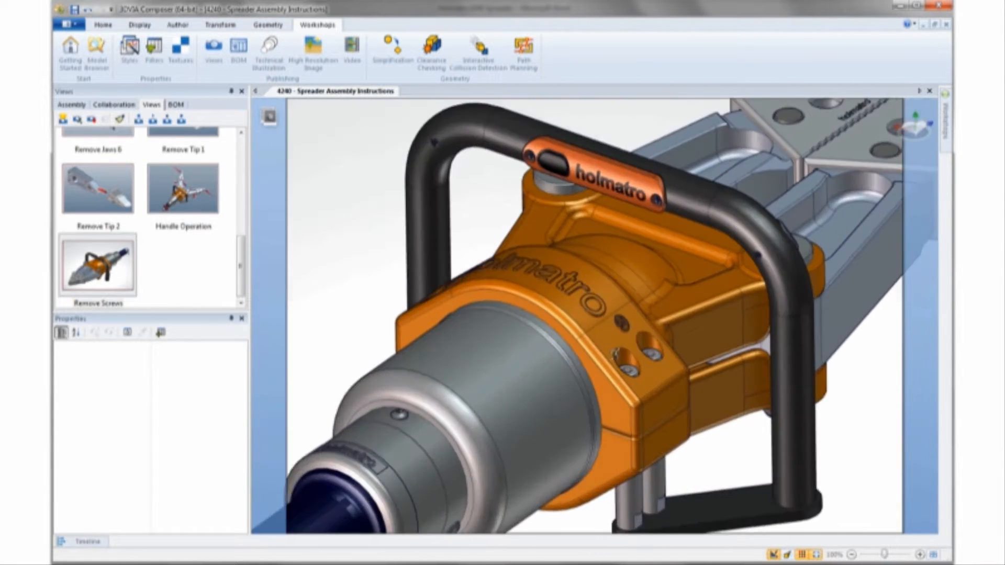
middle_drag(596, 181, 649, 311)
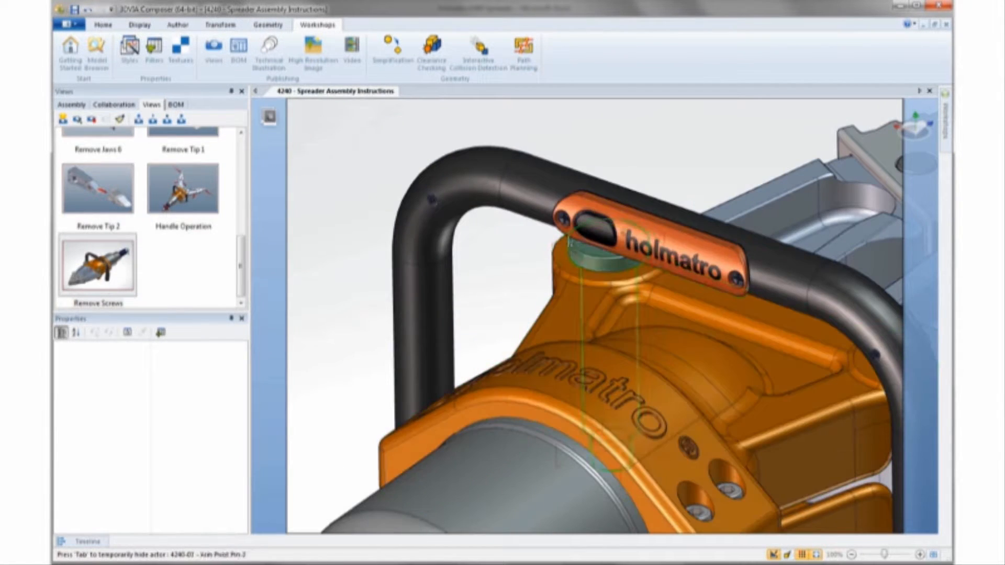
- Translate the two handle plate screws together straight out of their holes, in front of the plate
click(737, 277)
click(348, 108)
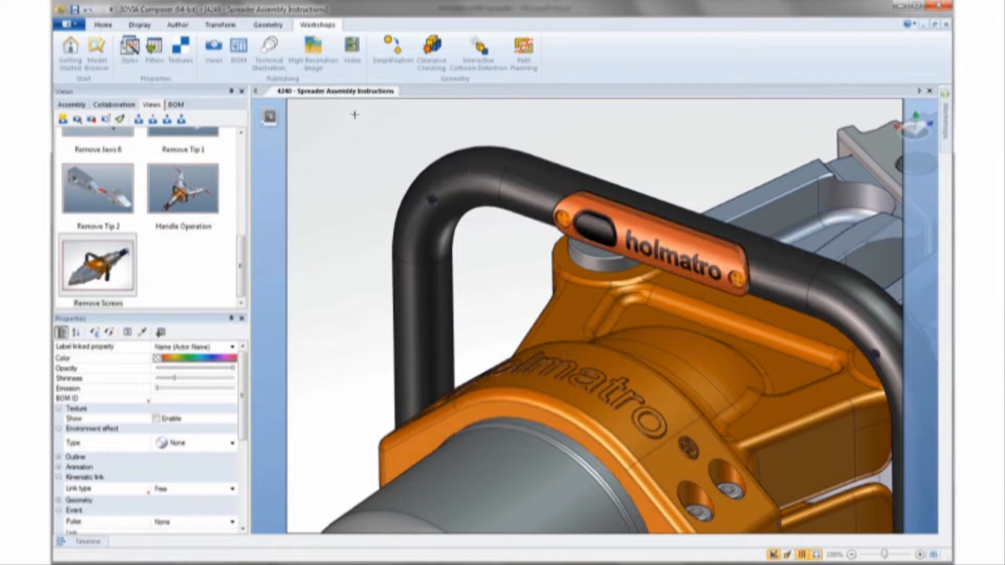
click(220, 26)
click(308, 52)
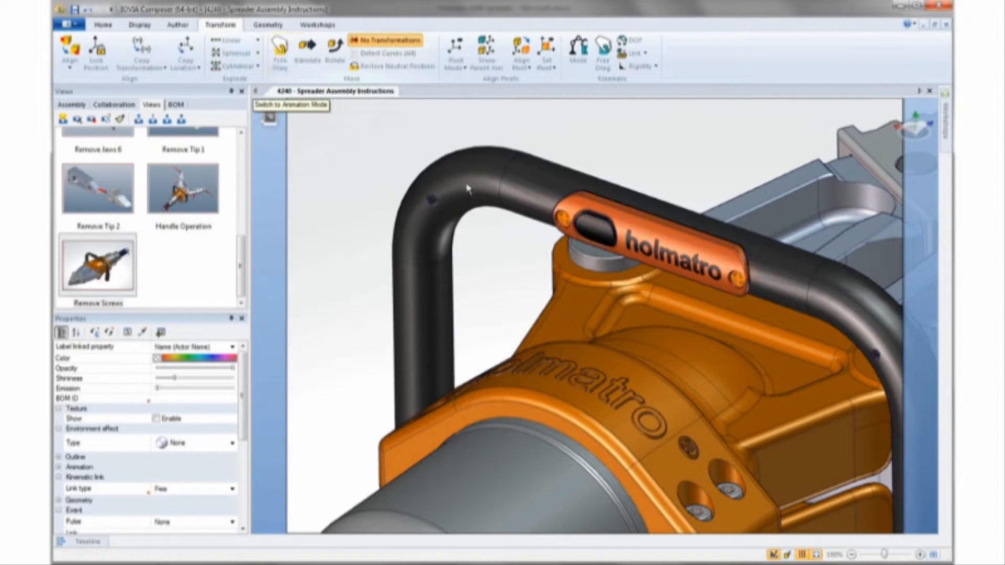
drag(620, 266, 556, 311)
click(339, 140)
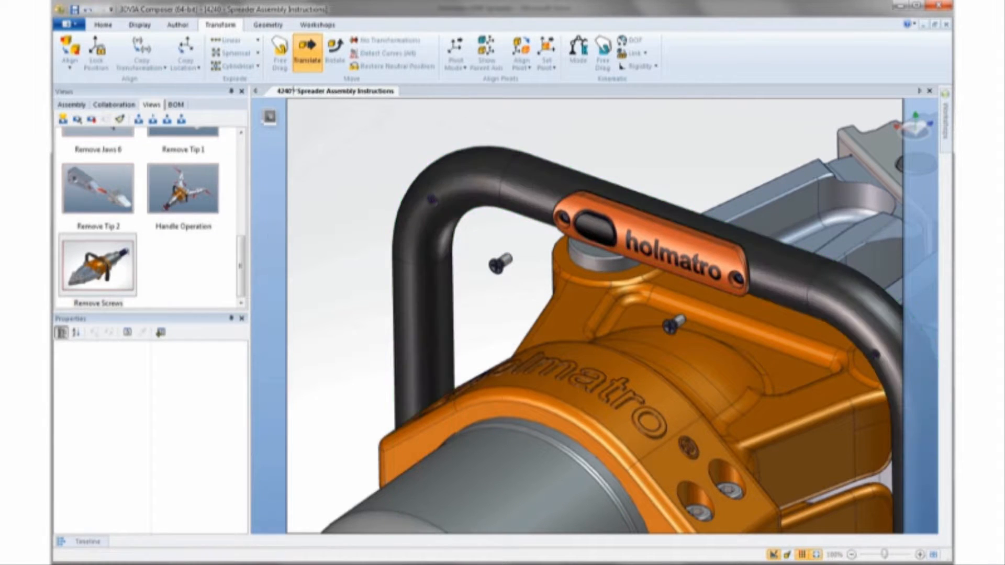
- Draw two arrow markups along the screw axes pointing at the removed screws, about 93 and 91 long
click(177, 24)
click(167, 53)
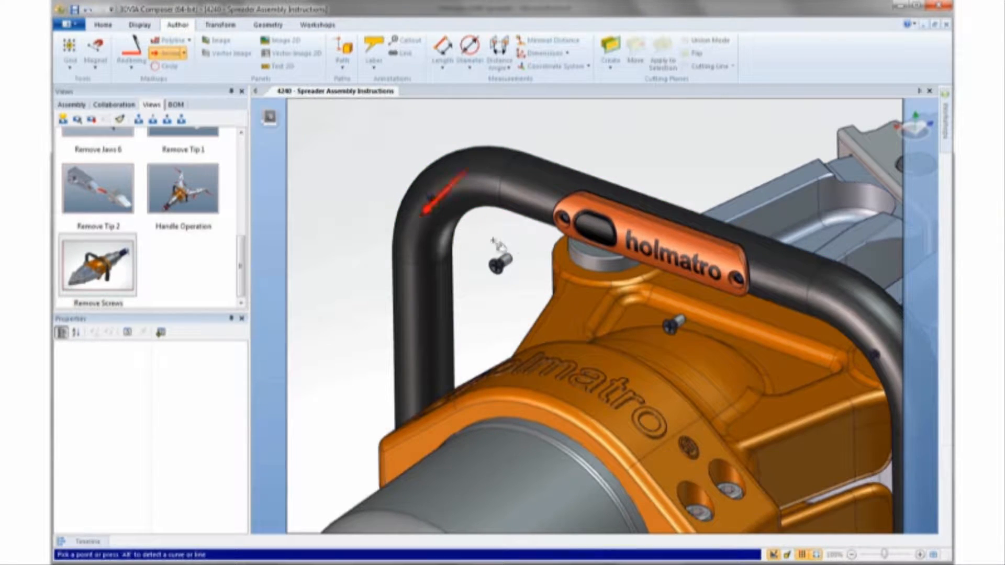
click(504, 261)
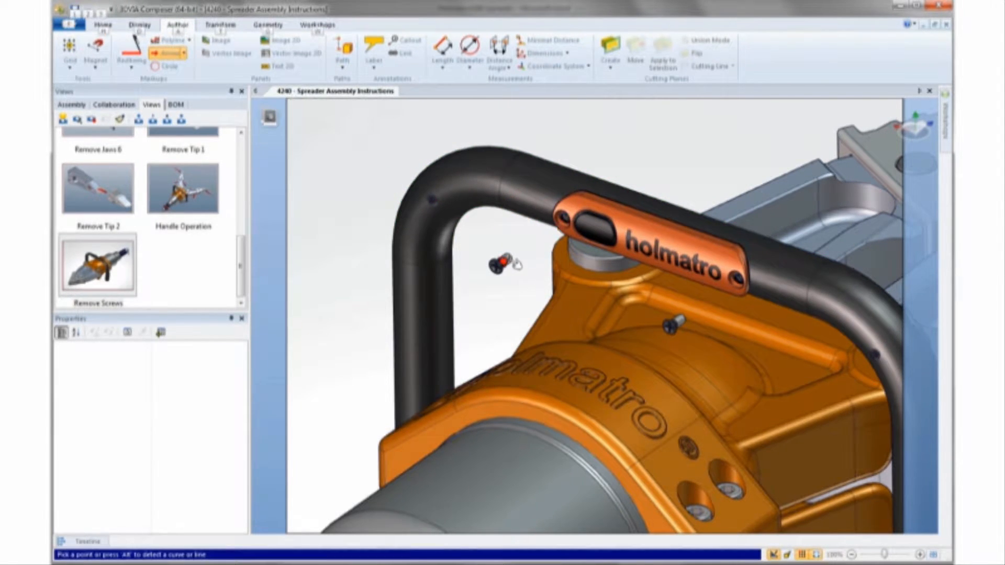
click(636, 169)
click(682, 322)
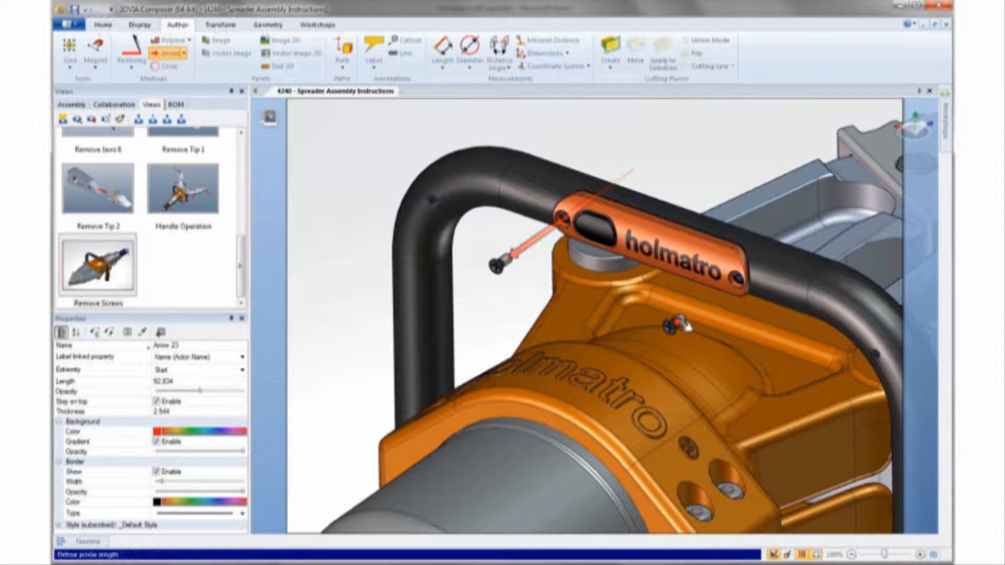
click(796, 223)
key(Escape)
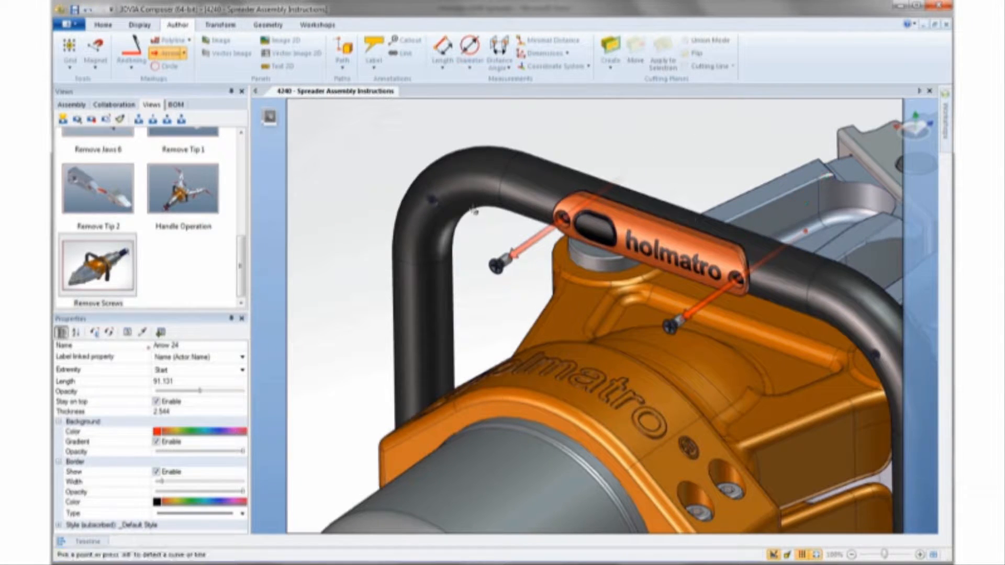
- Translate both arrows together back along the screw axis so their tips clear the screws
click(537, 230)
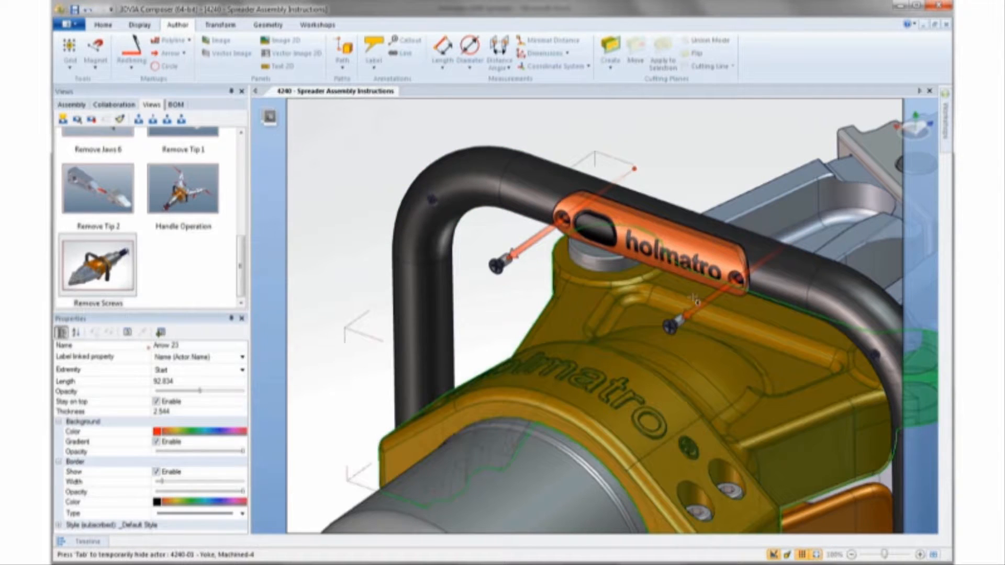
click(702, 299)
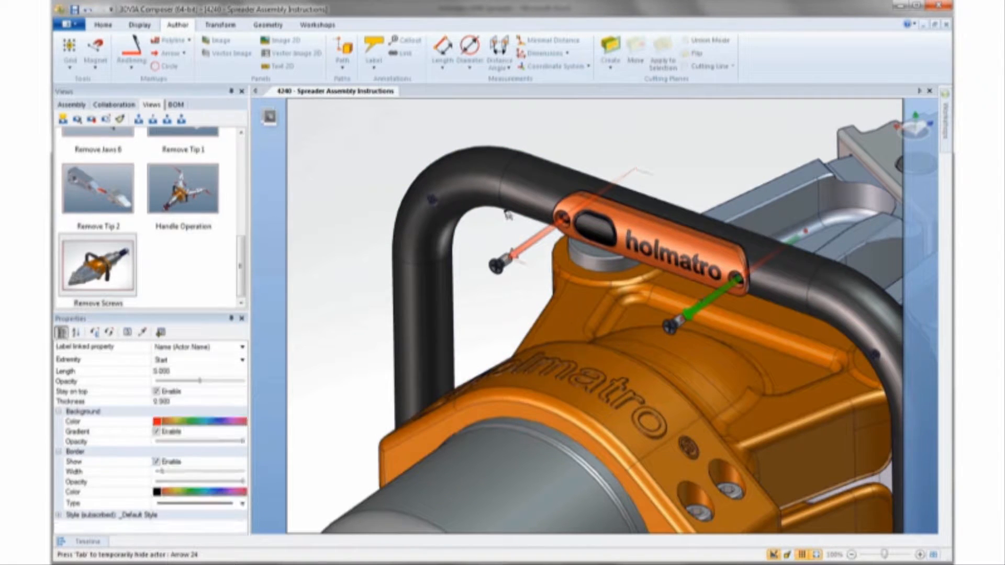
click(219, 24)
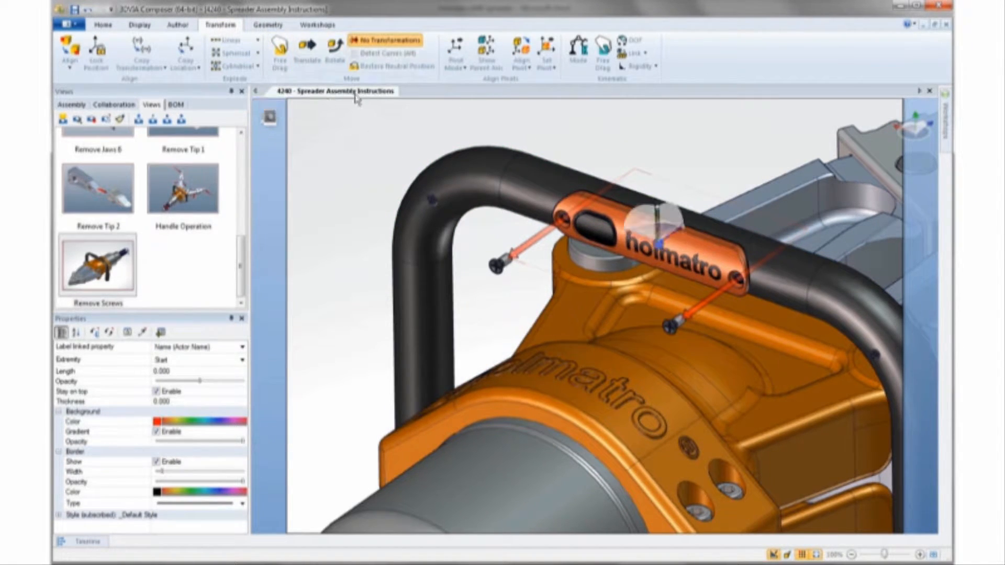
click(307, 50)
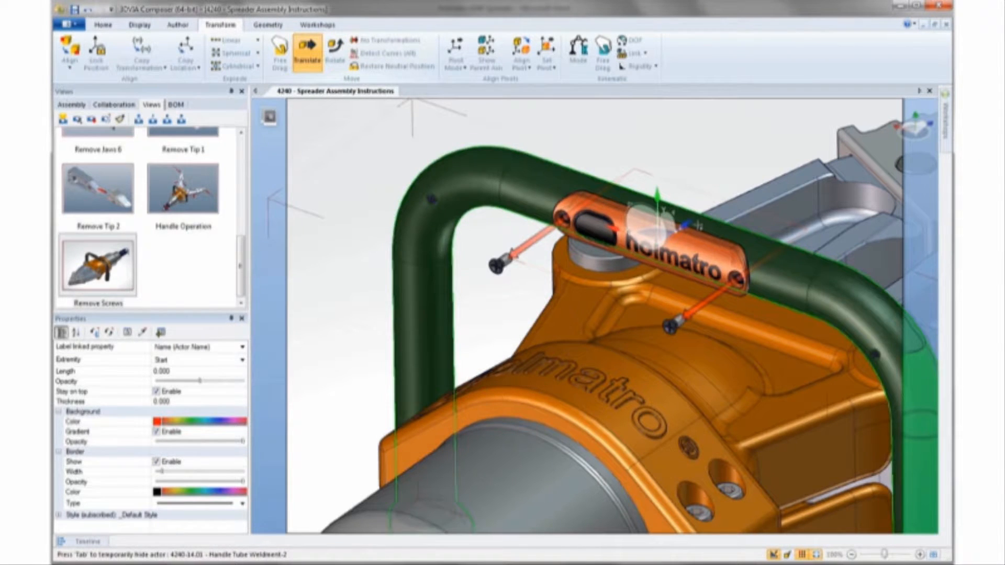
drag(685, 225, 696, 213)
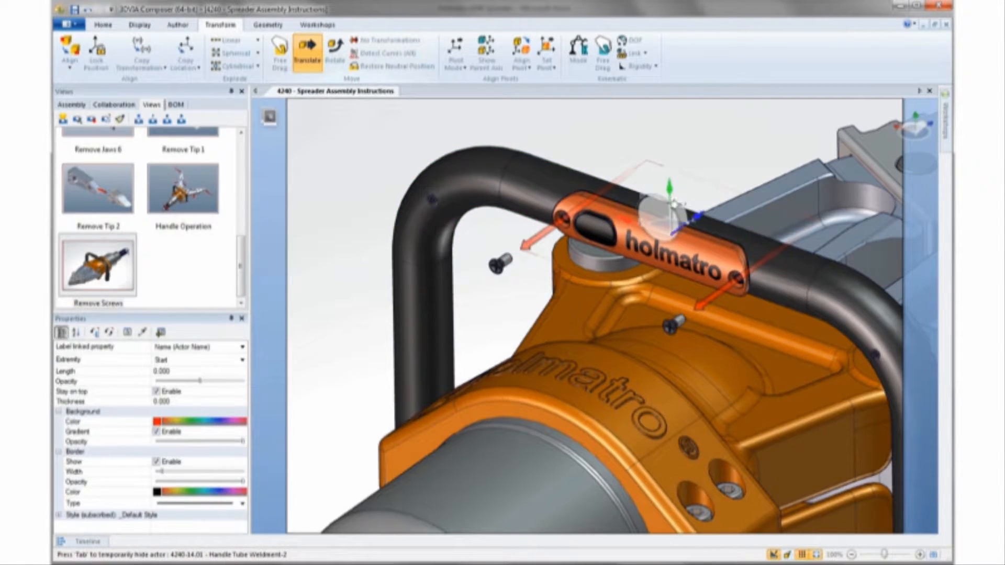
- Set both arrows' thickness to 6, disable Stay on top and raise their opacity to full
click(159, 401)
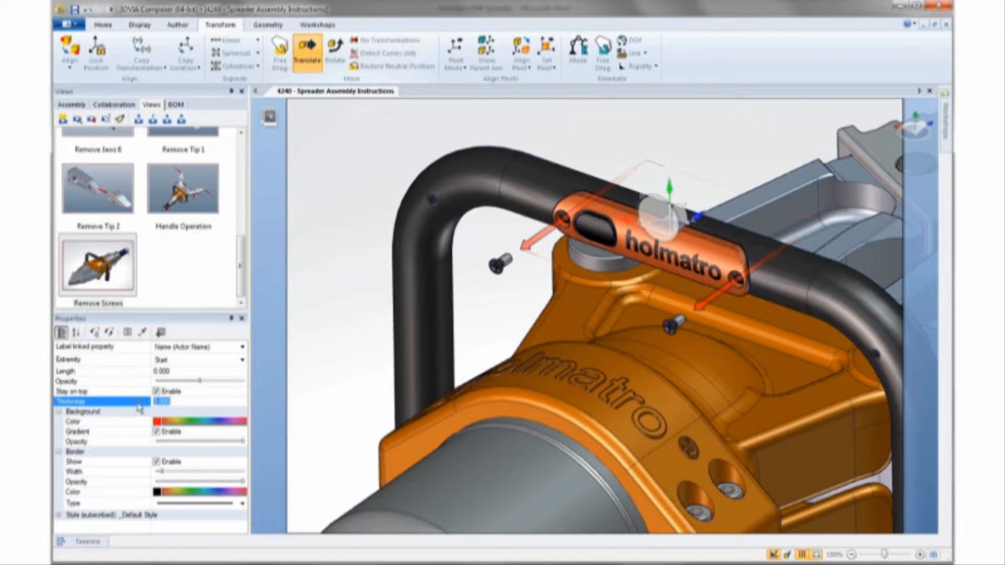
text(6)
key(Return)
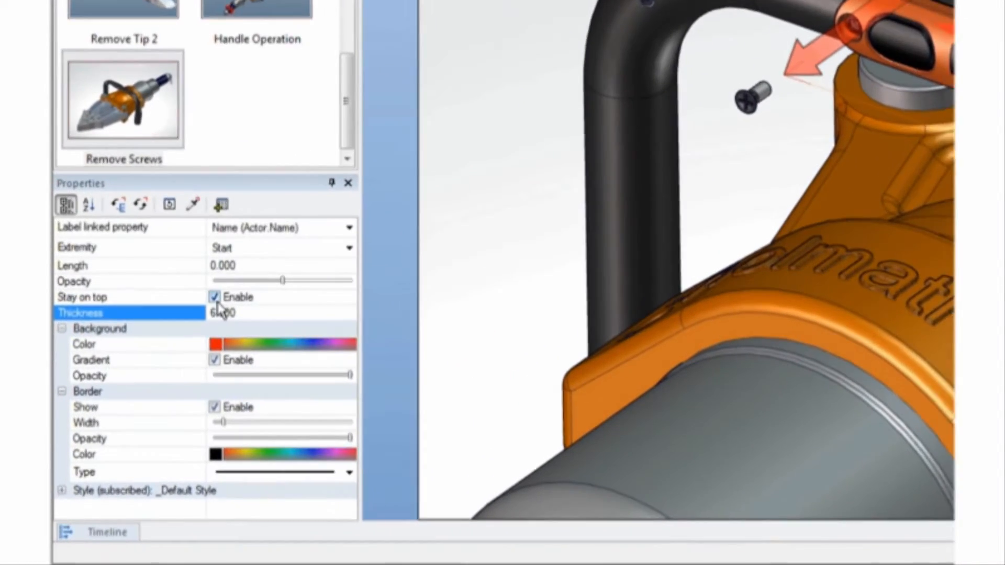
click(157, 394)
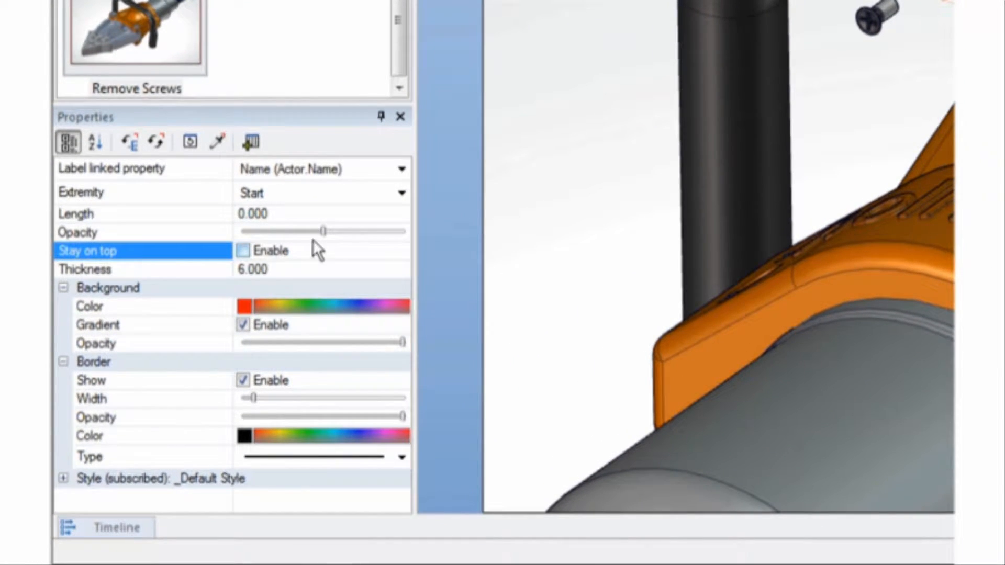
drag(323, 232, 388, 232)
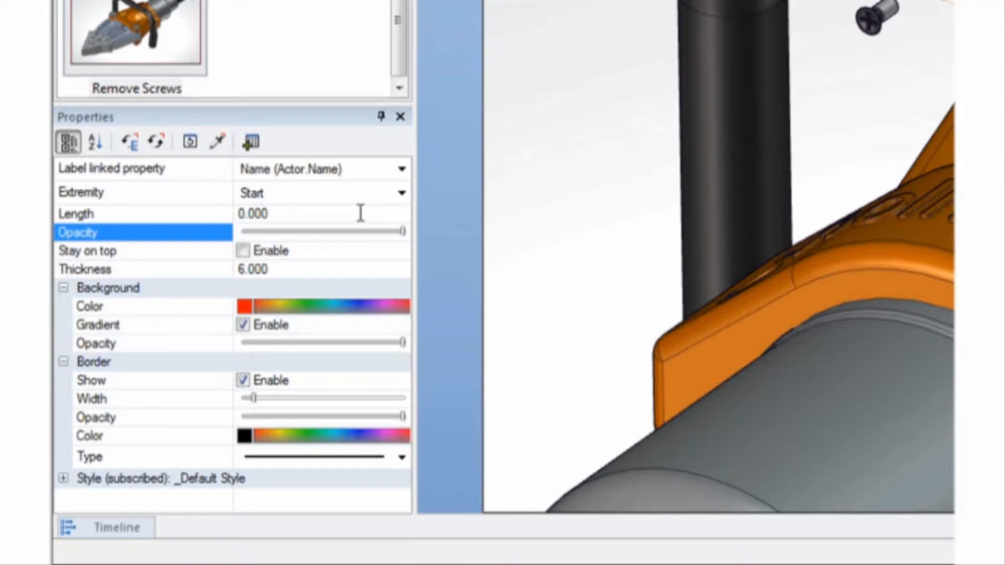
click(178, 214)
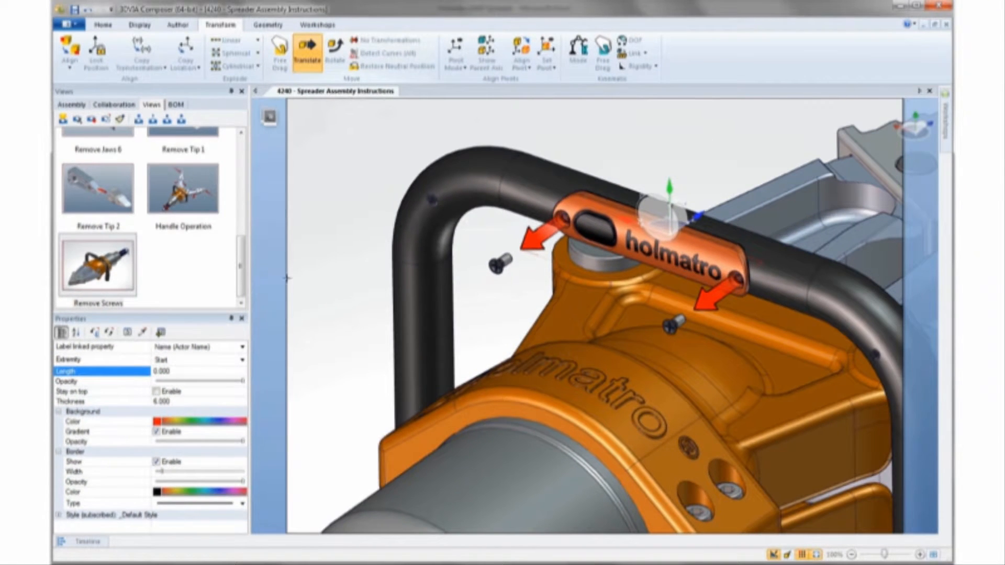
click(347, 225)
- Update the Remove Screws view with the current camera, exploded screws and arrows
click(120, 272)
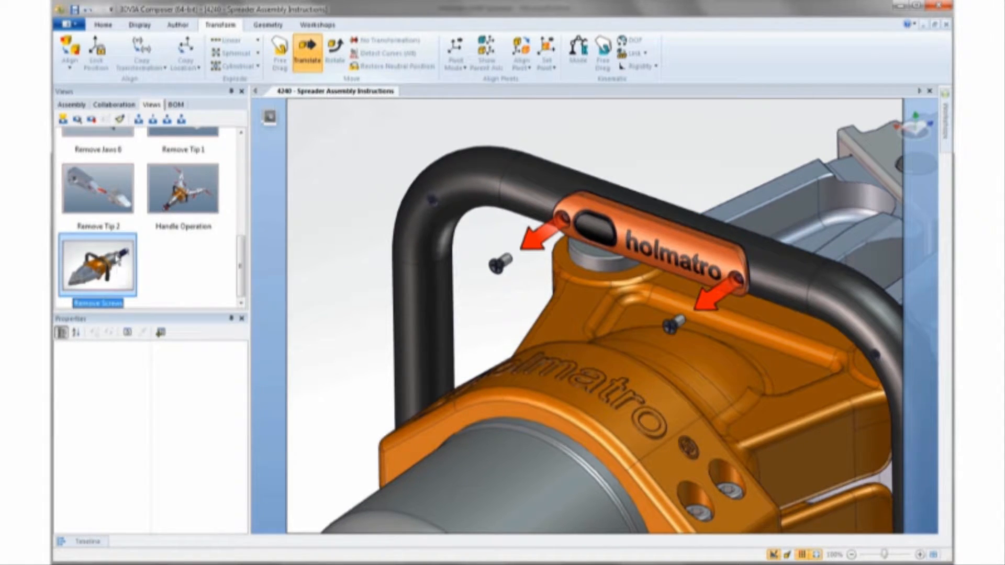
click(92, 120)
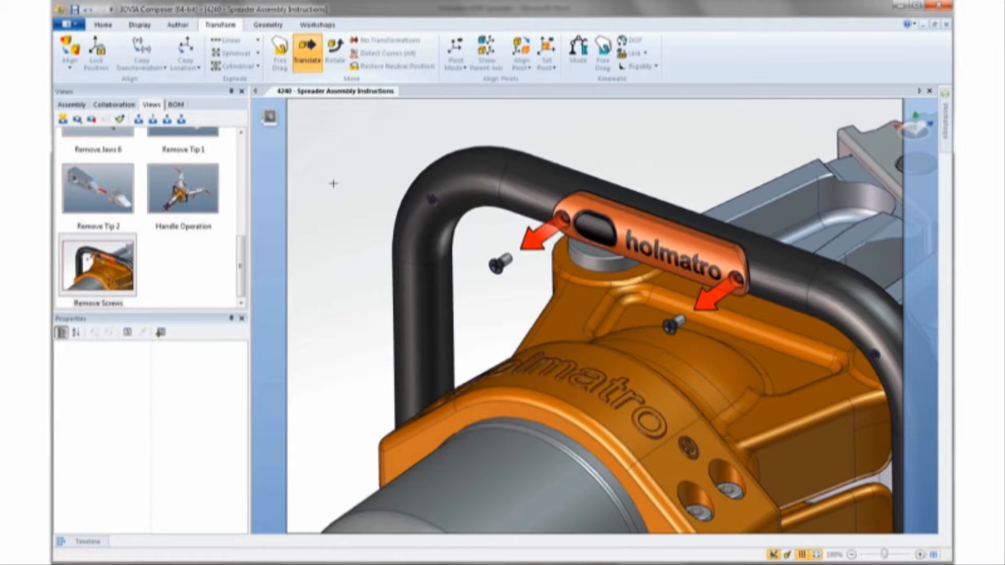
key(Escape)
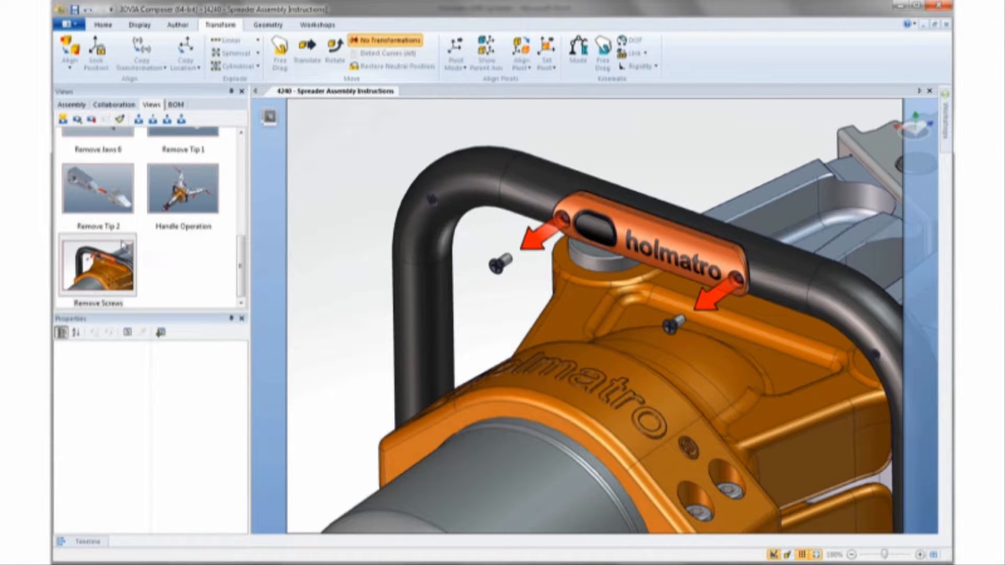
- Create a new view named Remove Cover and remove both screws and both arrows from the scene
click(63, 119)
click(177, 267)
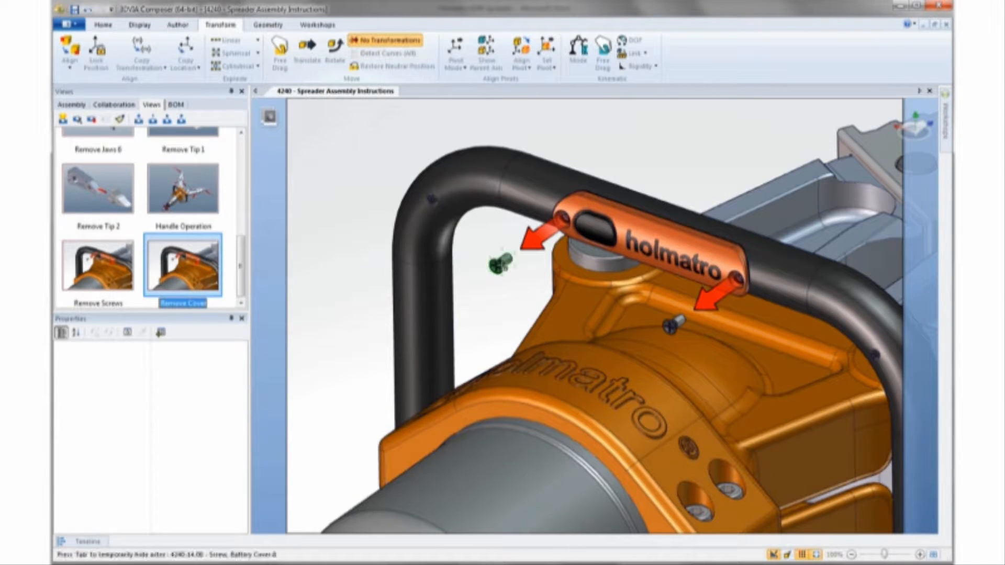
click(498, 265)
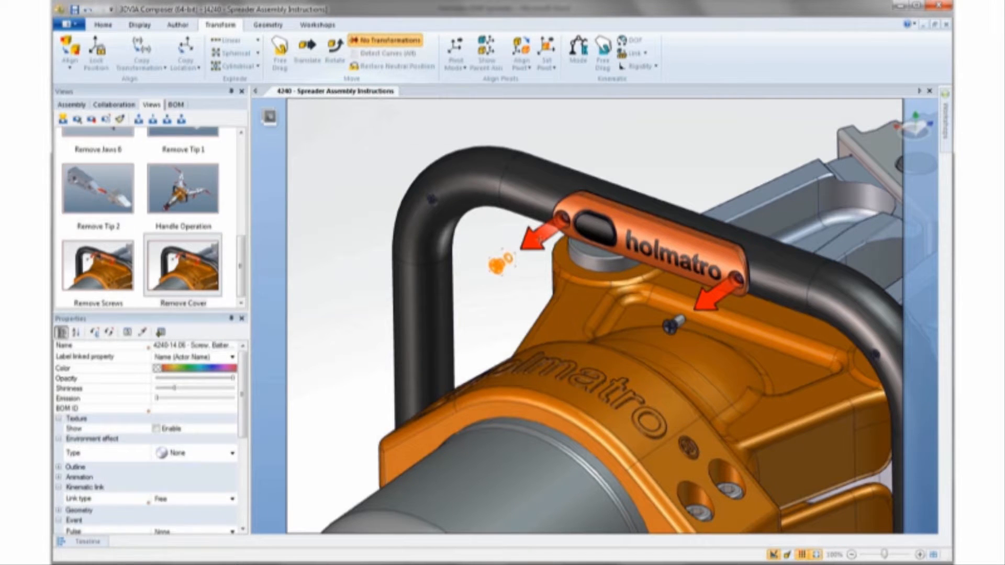
click(537, 237)
click(673, 325)
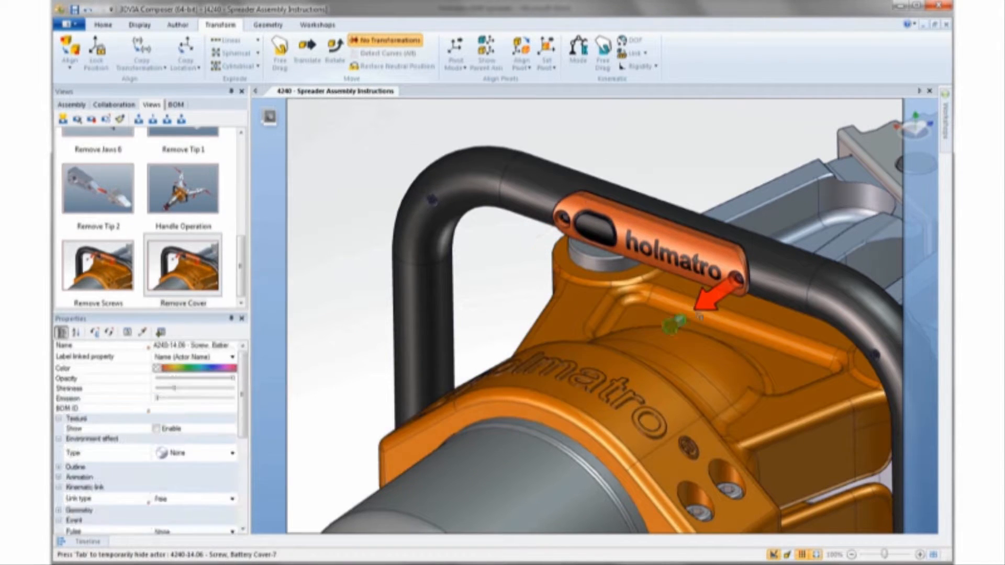
click(710, 289)
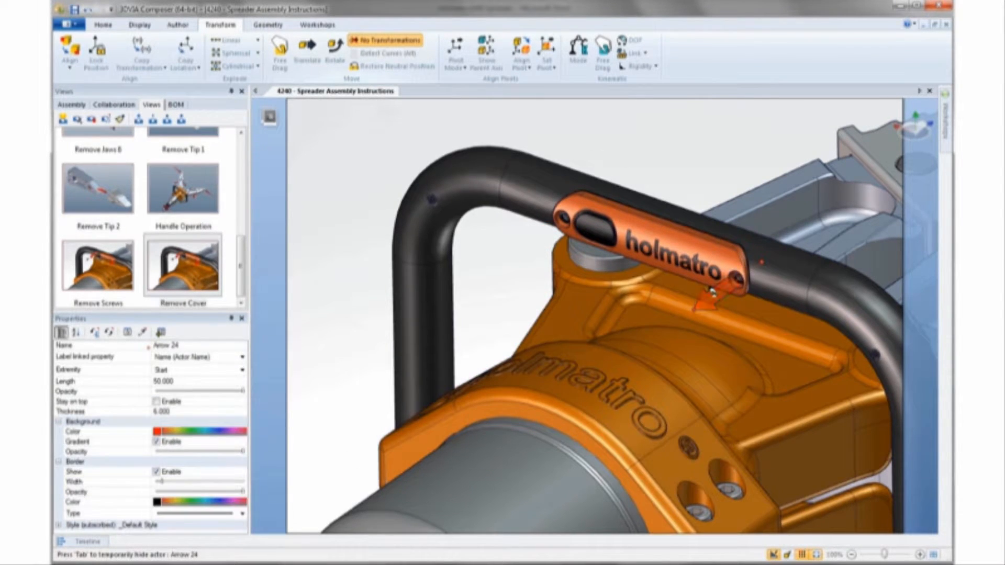
- Translate the battery cover outward from the handle along its removal axis, clear of the battery housing
click(684, 279)
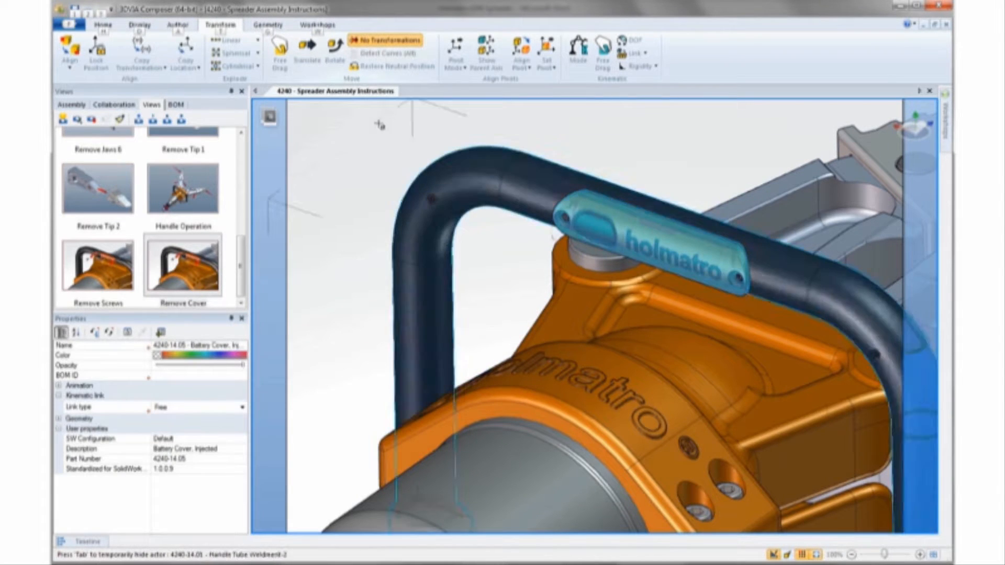
click(318, 63)
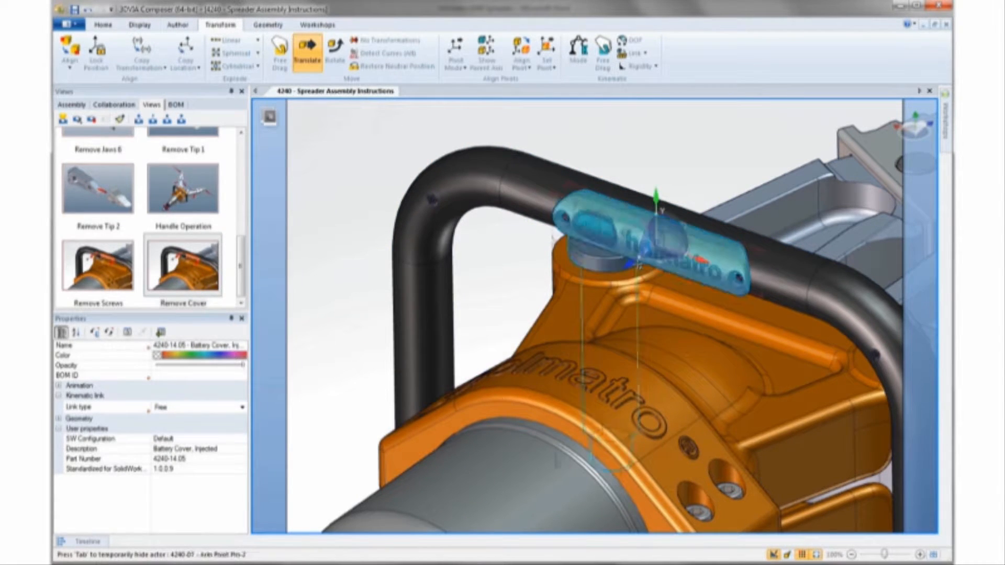
drag(627, 264, 505, 352)
- Translate the battery out of its housing to between handle and cover, and update the Remove Cover view with the current scene
click(649, 229)
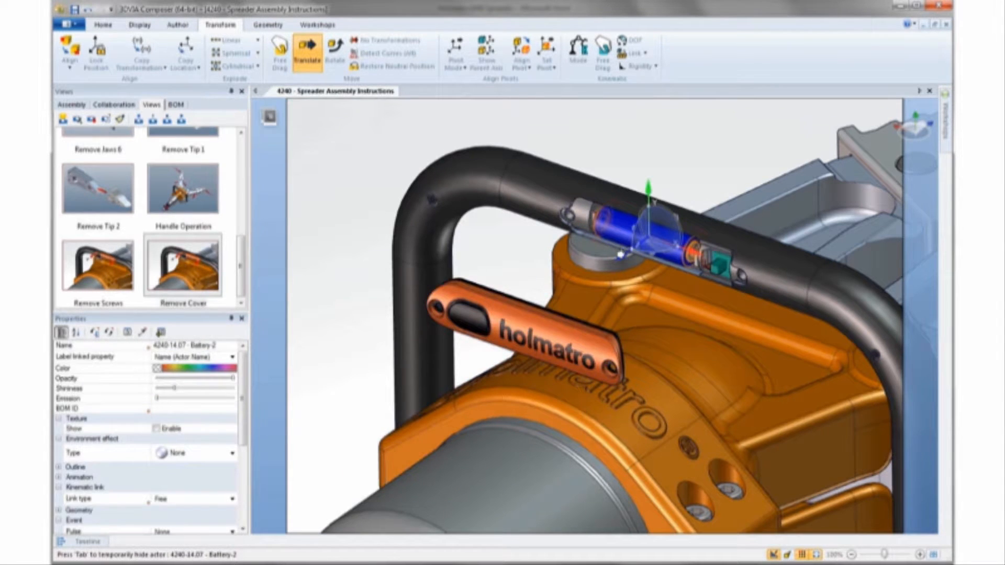
drag(621, 254, 559, 292)
key(Escape)
key(Escape)
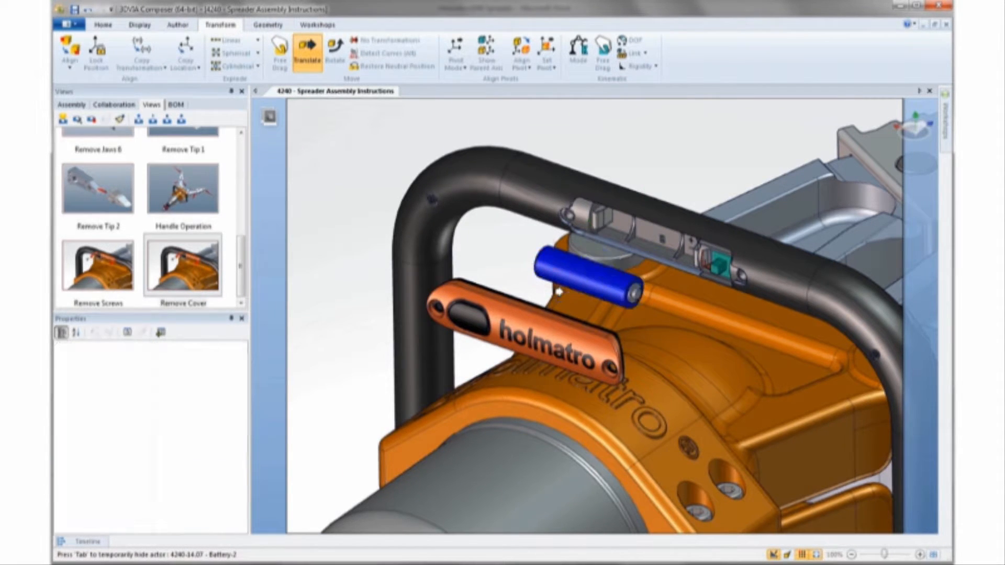
click(183, 264)
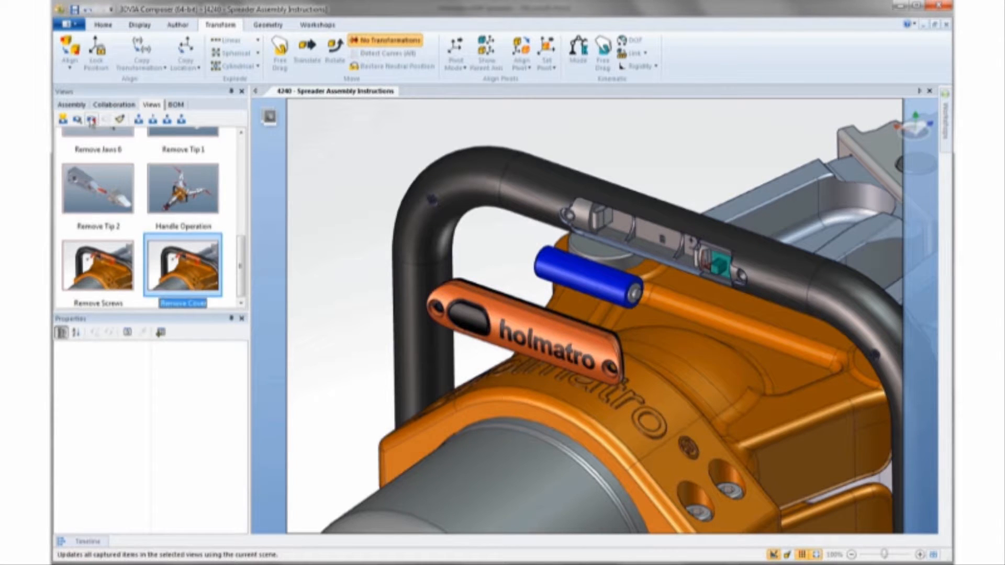
click(92, 120)
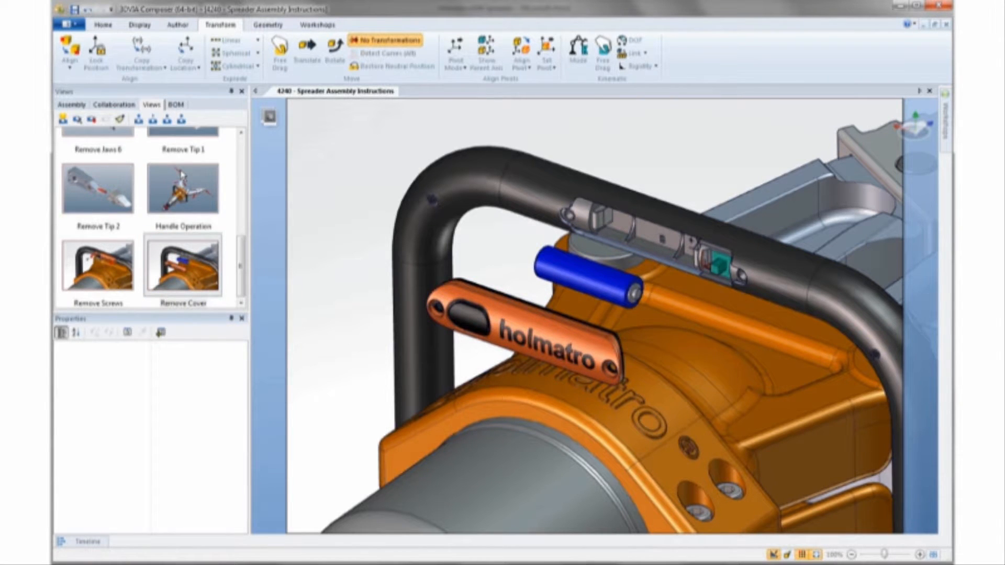
- Export high-resolution JPEG images of the views as 4240 - Spreader Assembly Instructions into the Instruction Images folder, using the Instruction Sheets profile
click(318, 24)
click(314, 55)
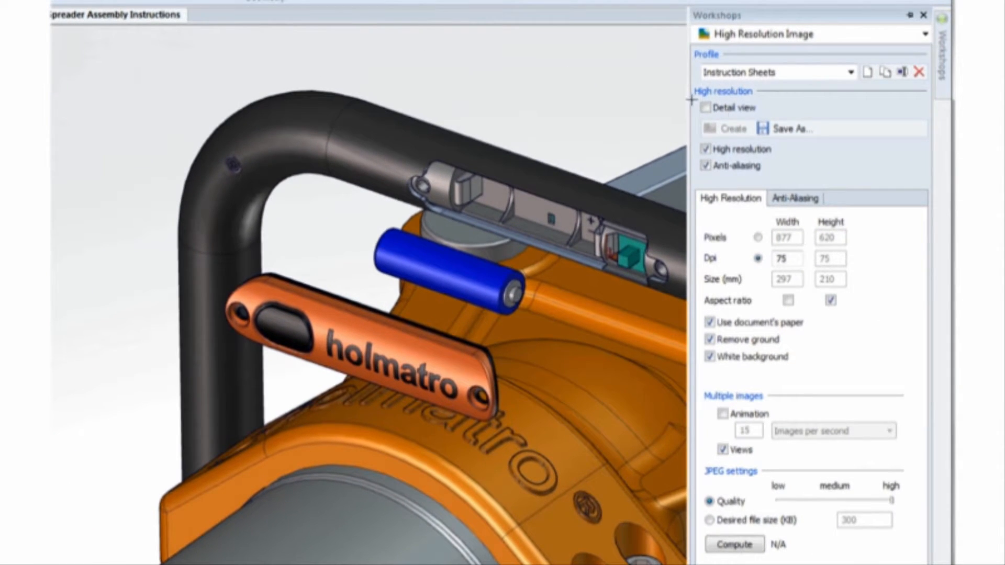
click(788, 129)
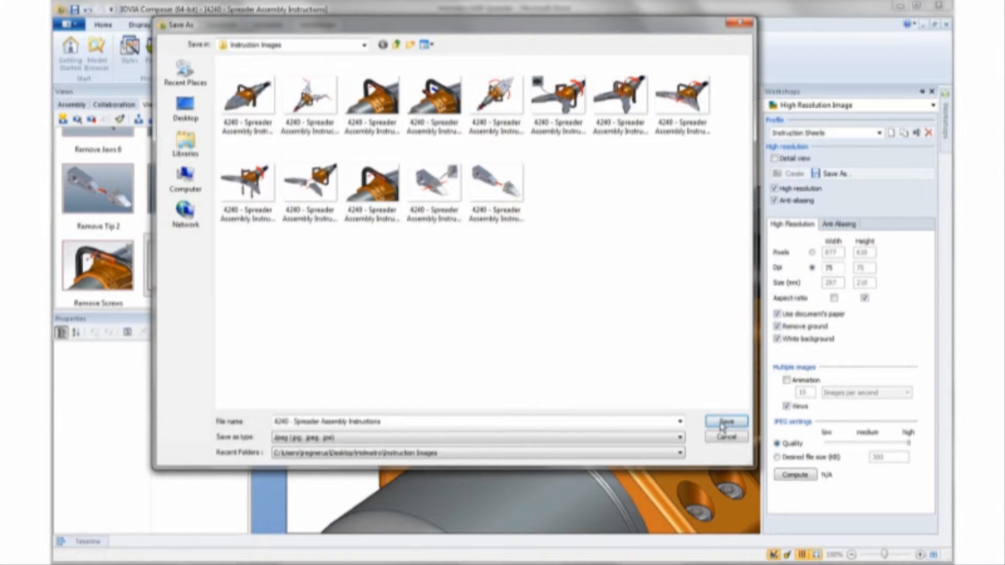
click(725, 423)
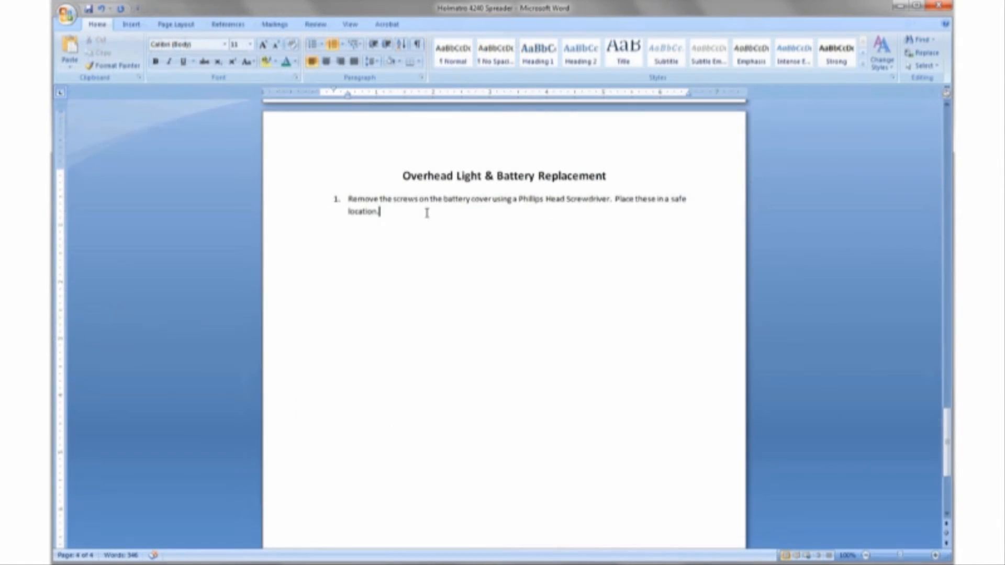
- Display the Word instruction manual two pages at a time, starting from its title page
click(351, 25)
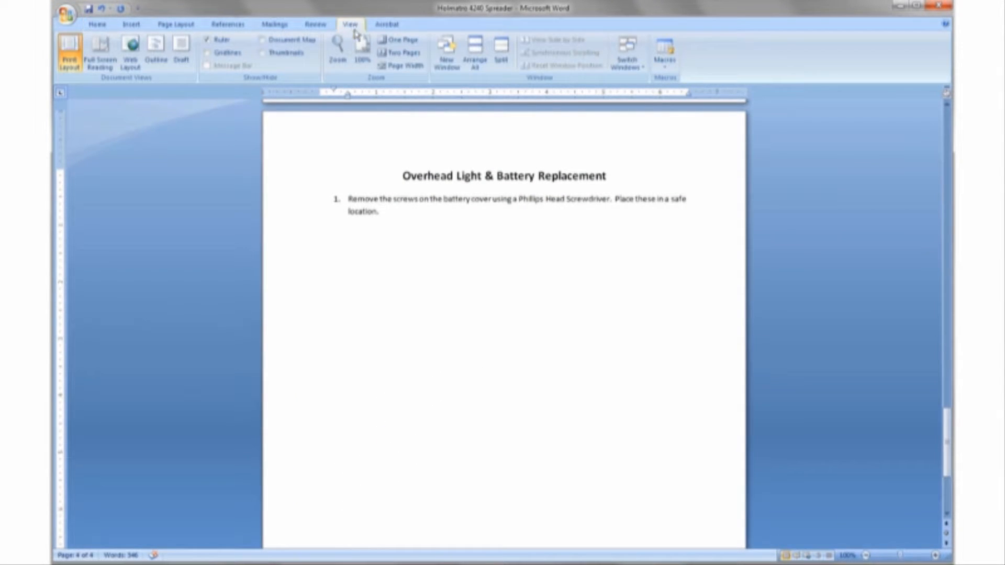
click(400, 53)
scroll(393, 221, up, 15)
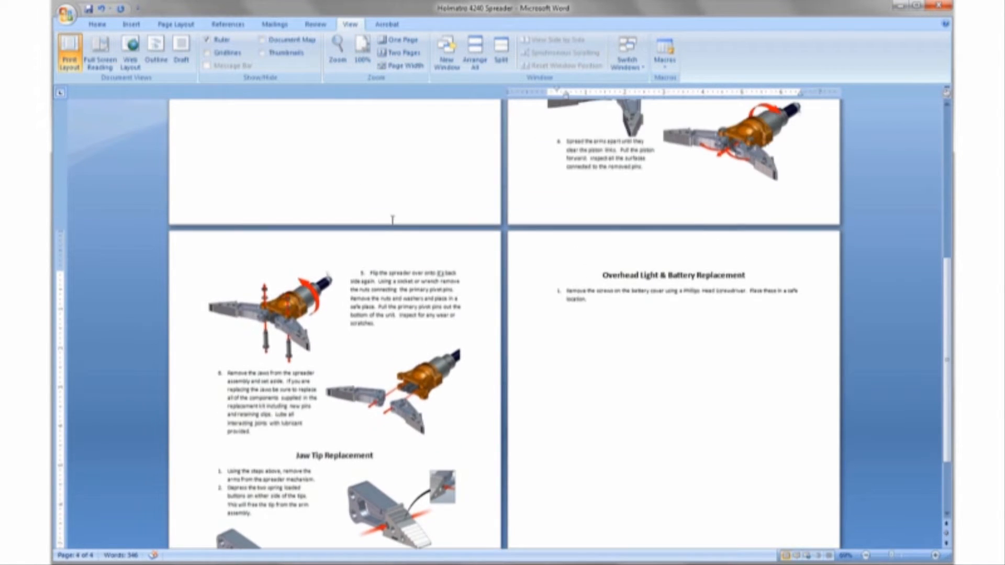
scroll(391, 245, up, 1)
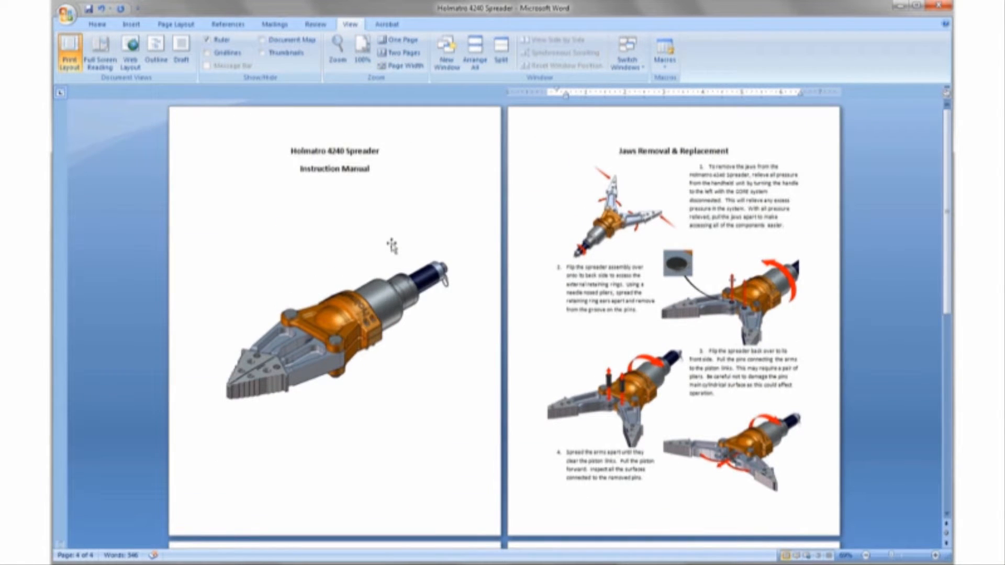
- Update all linked pictures in the manual from their source image files
click(70, 21)
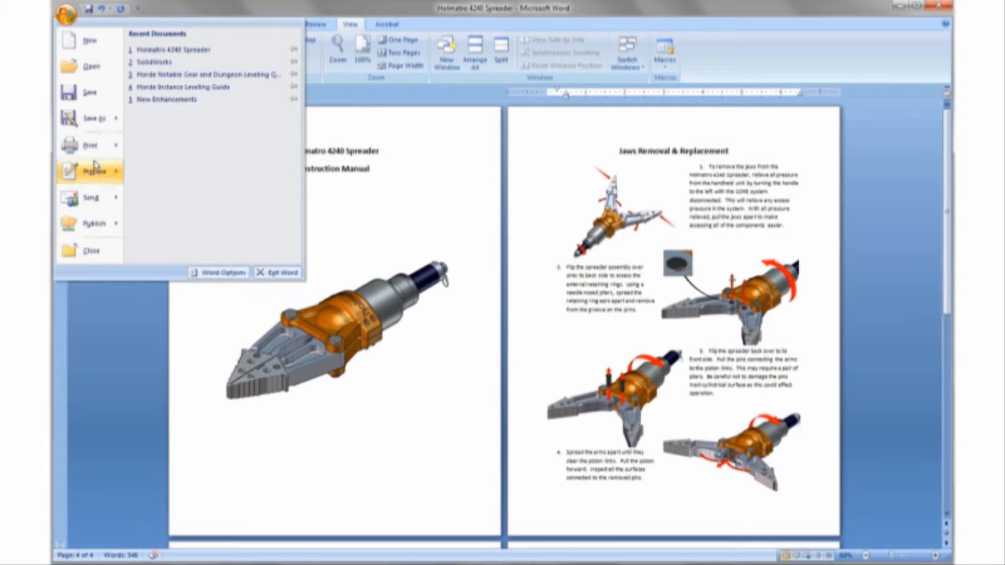
mouse_move(92, 171)
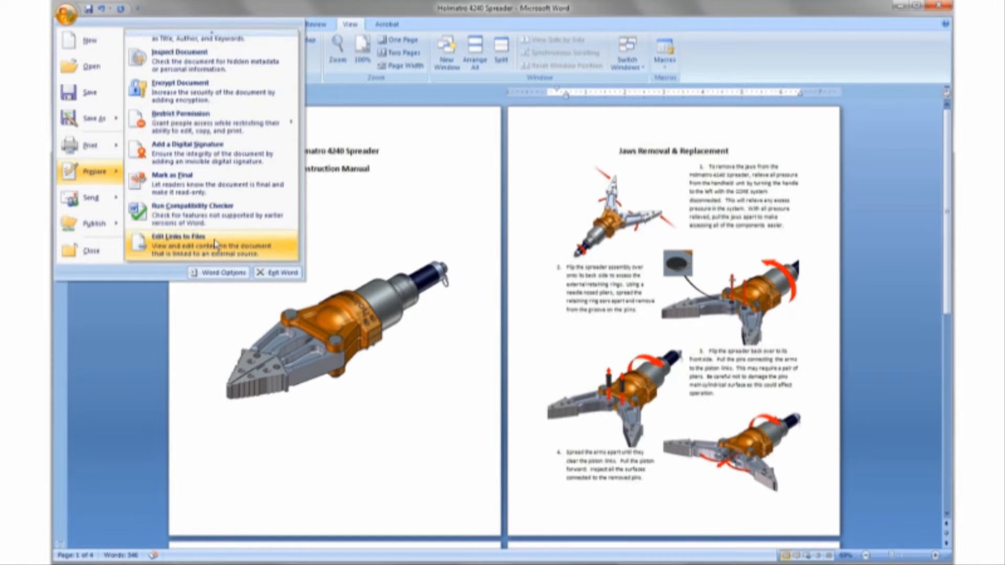
click(195, 260)
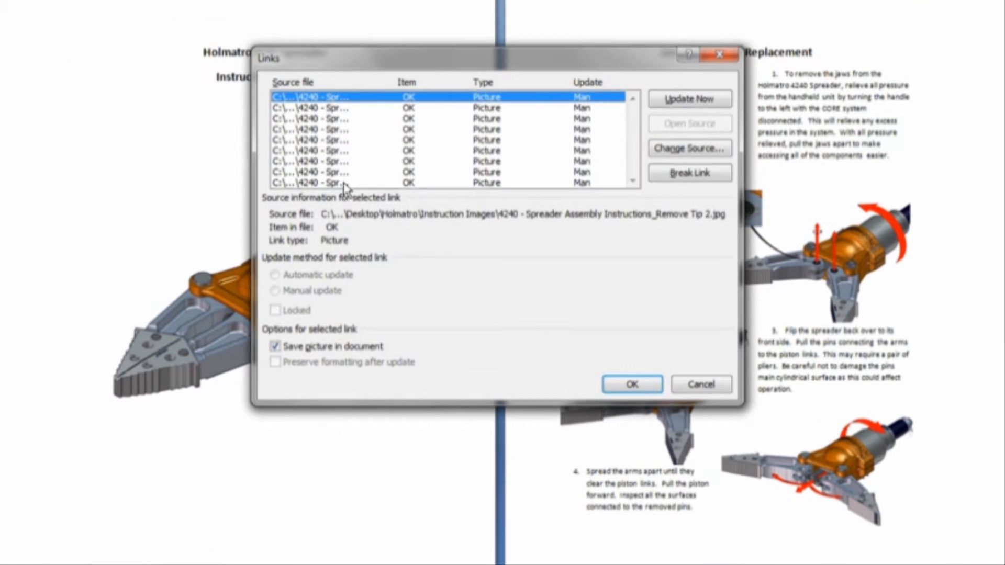
shift+click(361, 208)
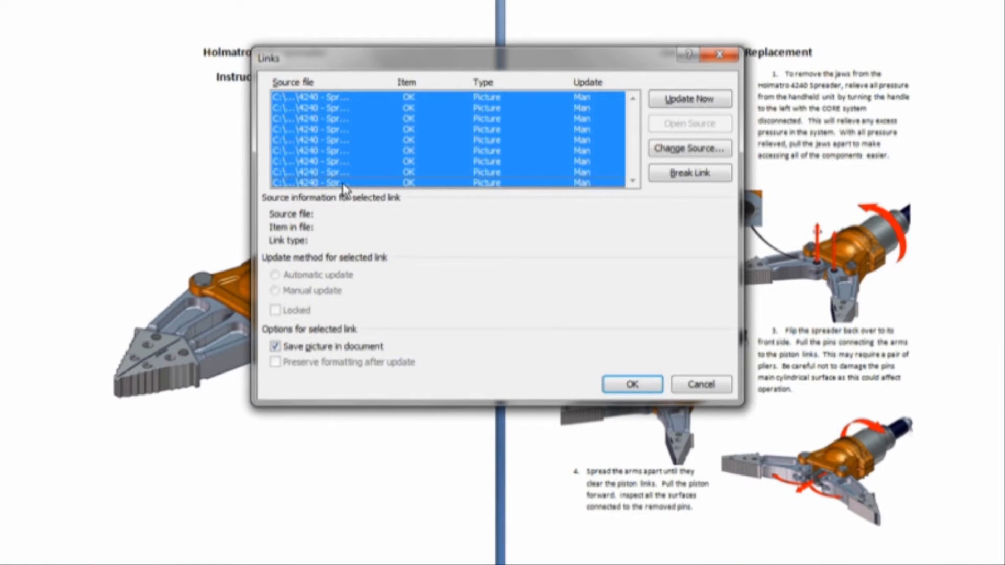
click(700, 98)
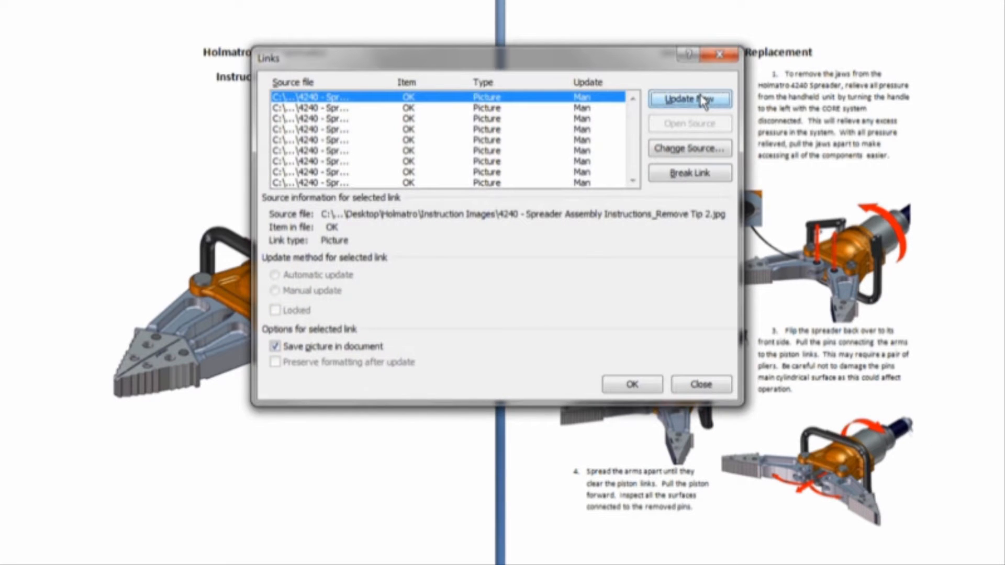
click(632, 384)
- Insert the Remove Screws image after step 1 of the Overhead Light & Battery Replacement section
scroll(639, 359, down, 10)
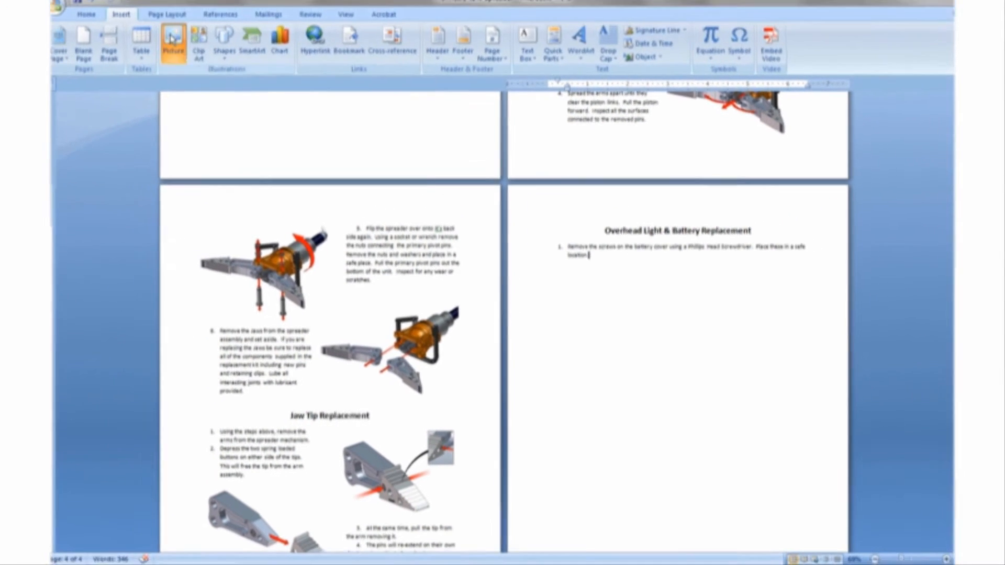
click(173, 44)
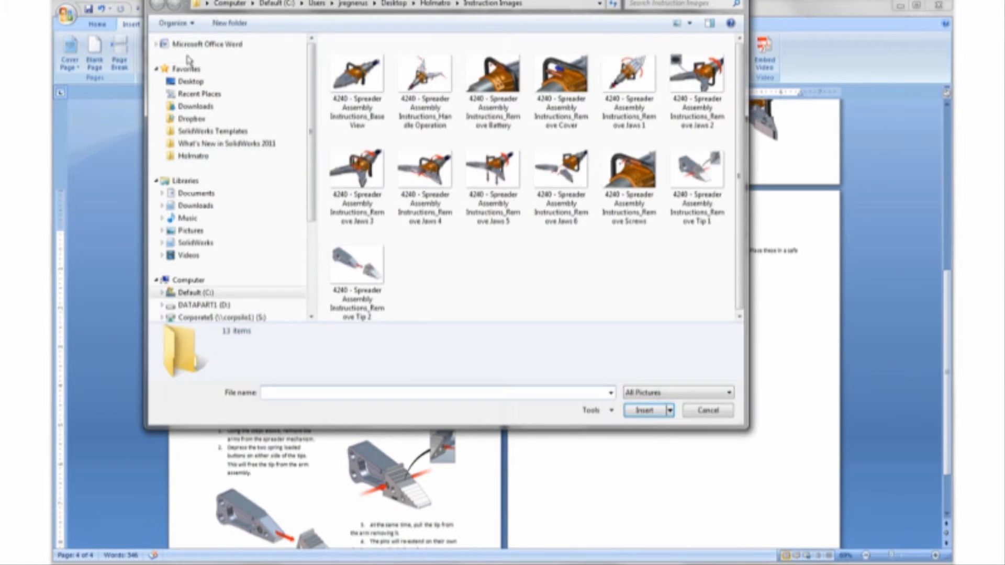
double_click(492, 79)
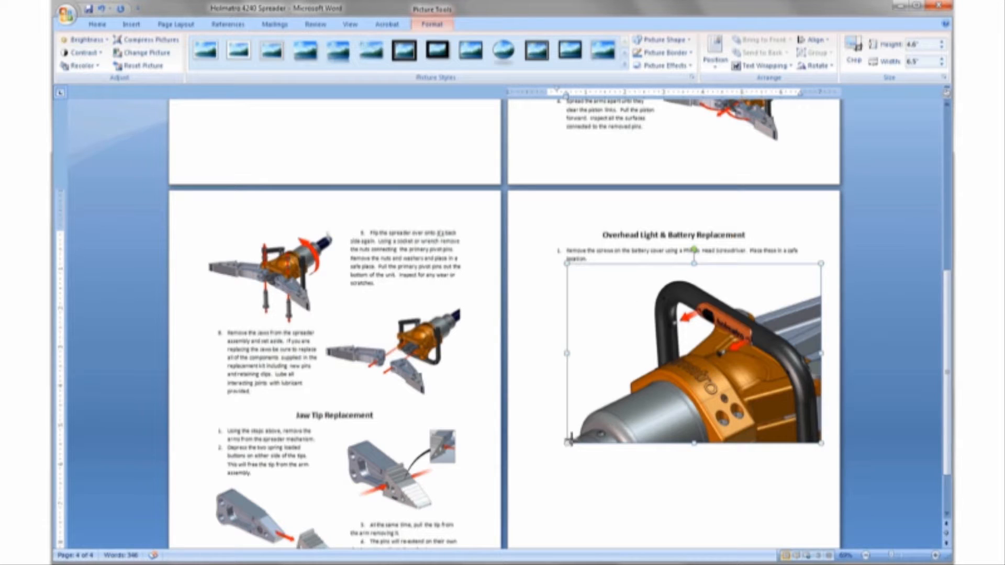
- Shrink the inserted picture to about 2.62 by 3.71 inches and place it beside step 1 with Tight text wrapping
drag(570, 441, 676, 367)
right_click(695, 302)
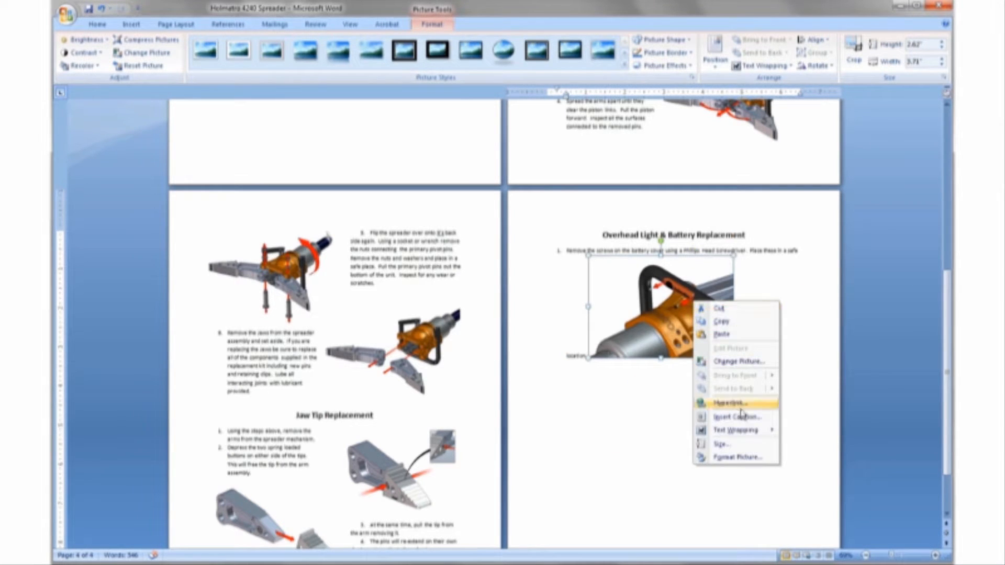
mouse_move(738, 430)
click(833, 460)
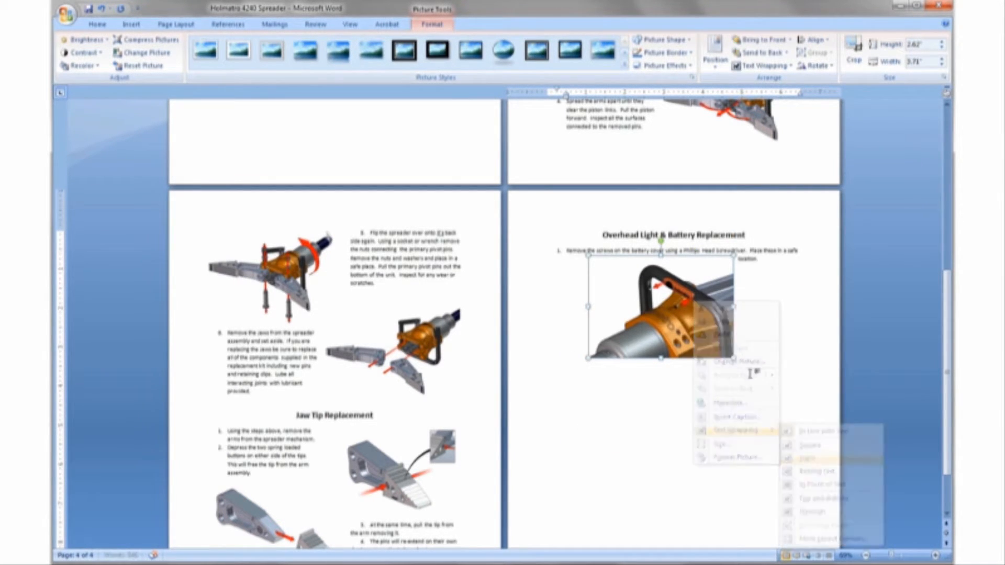
drag(646, 313, 734, 304)
click(654, 388)
- Publish the manual as the PDF Holmatro 4240 Spreader in the Holmatro folder, replacing the existing file, and look through its pages
scroll(654, 388, up, 10)
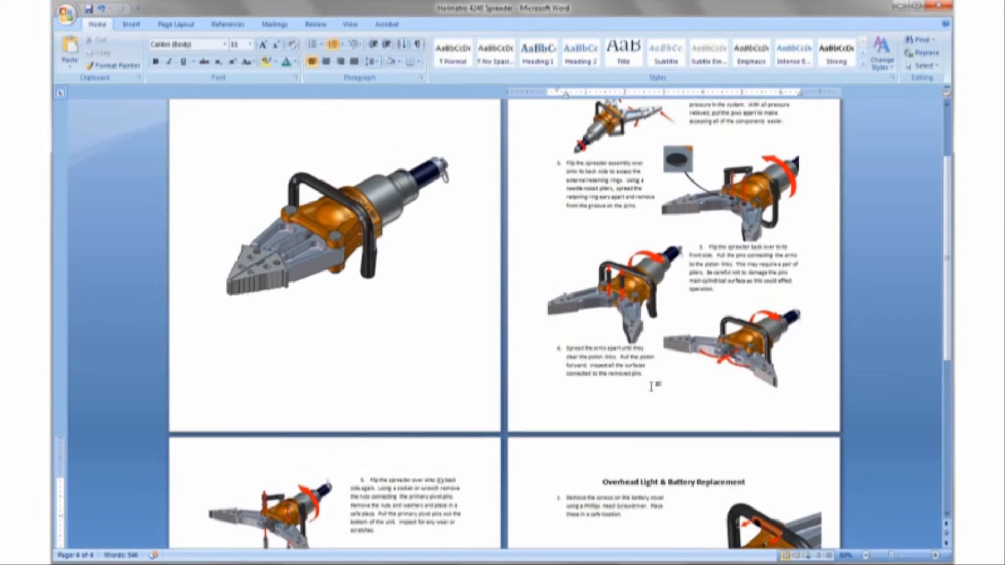
click(66, 14)
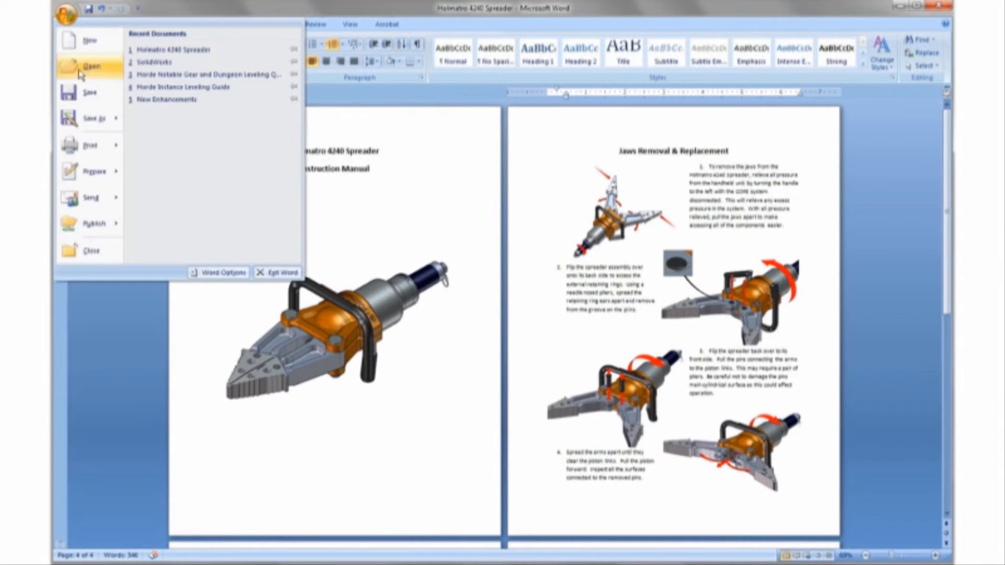
mouse_move(86, 116)
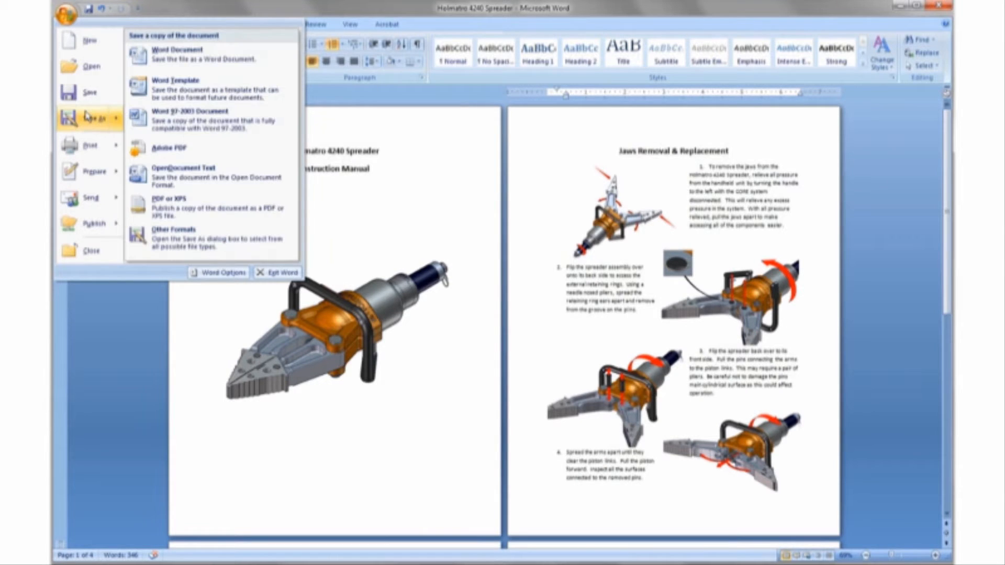
click(195, 205)
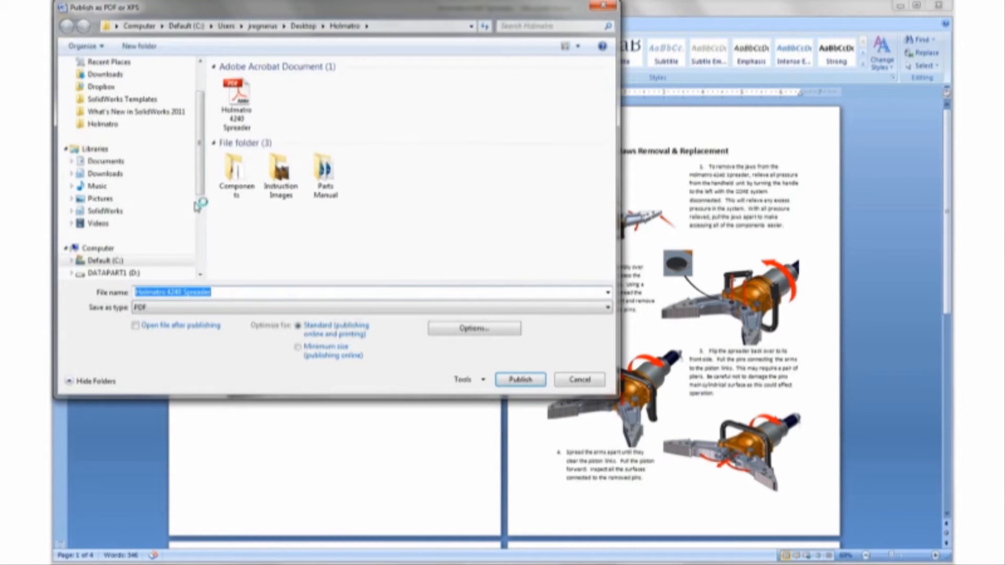
click(521, 380)
click(538, 292)
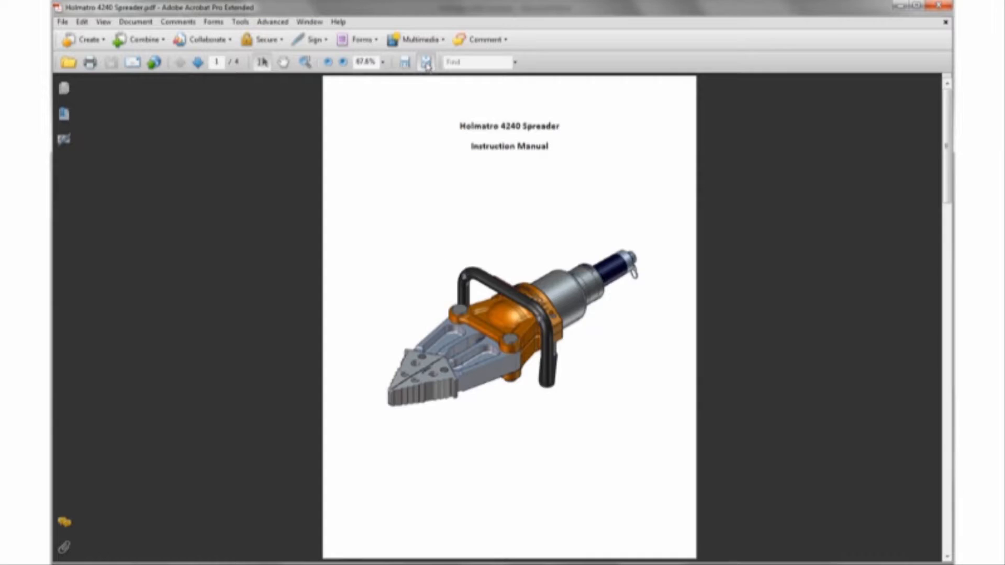
scroll(426, 65, down, 1)
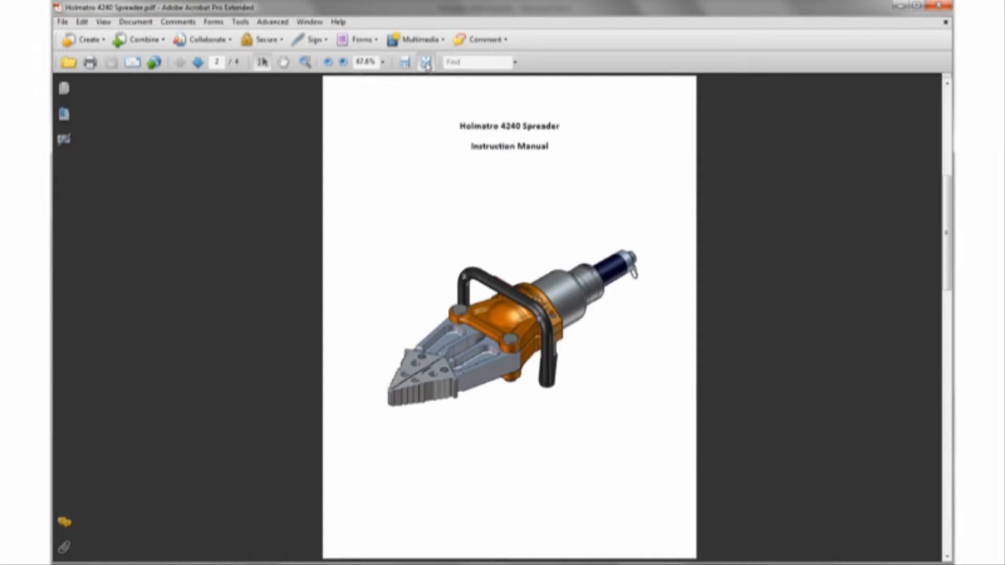
scroll(426, 65, down, 1)
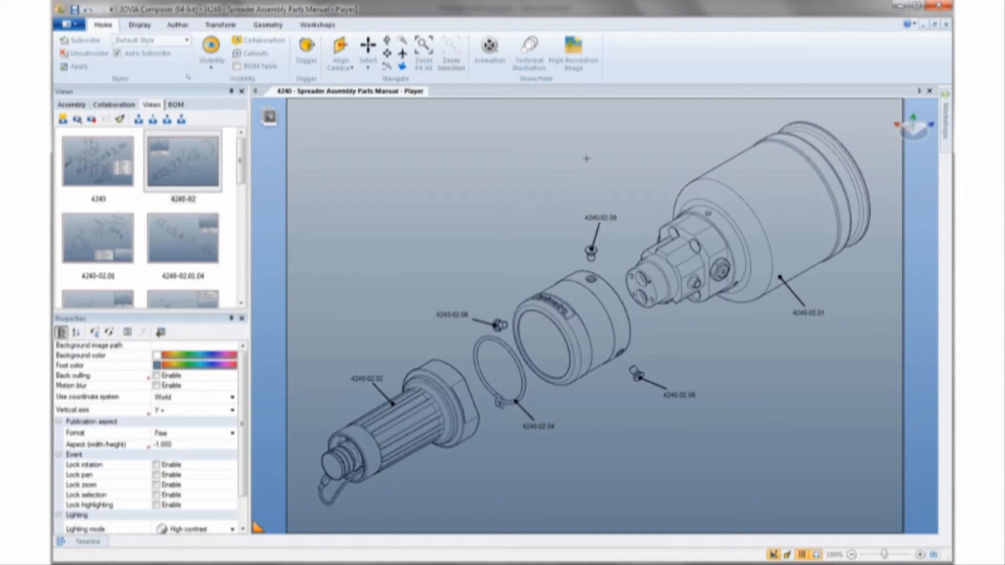
- Limit the BOM list to the parts visible in the 4240-02 view and show the BOM table on the page
click(317, 24)
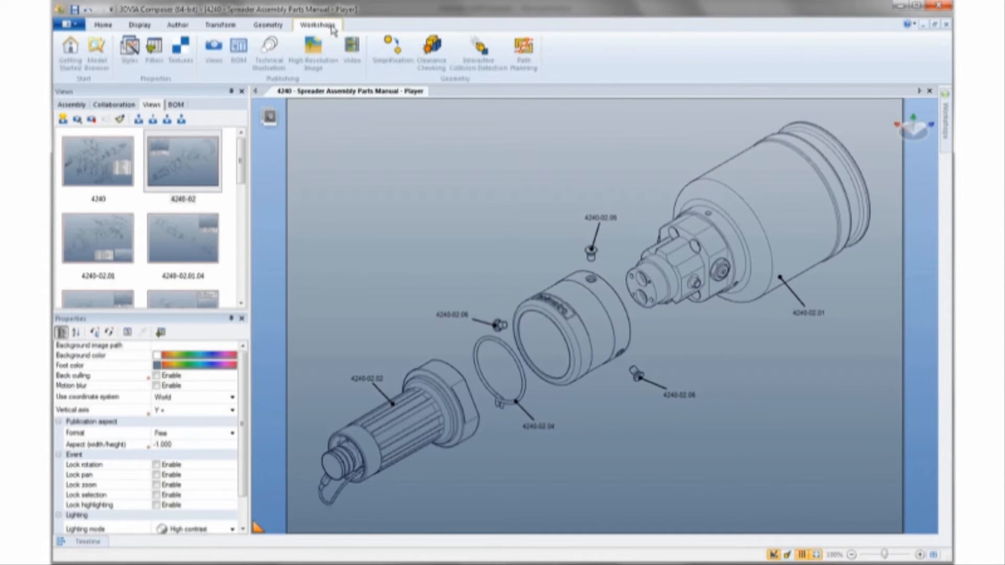
click(239, 53)
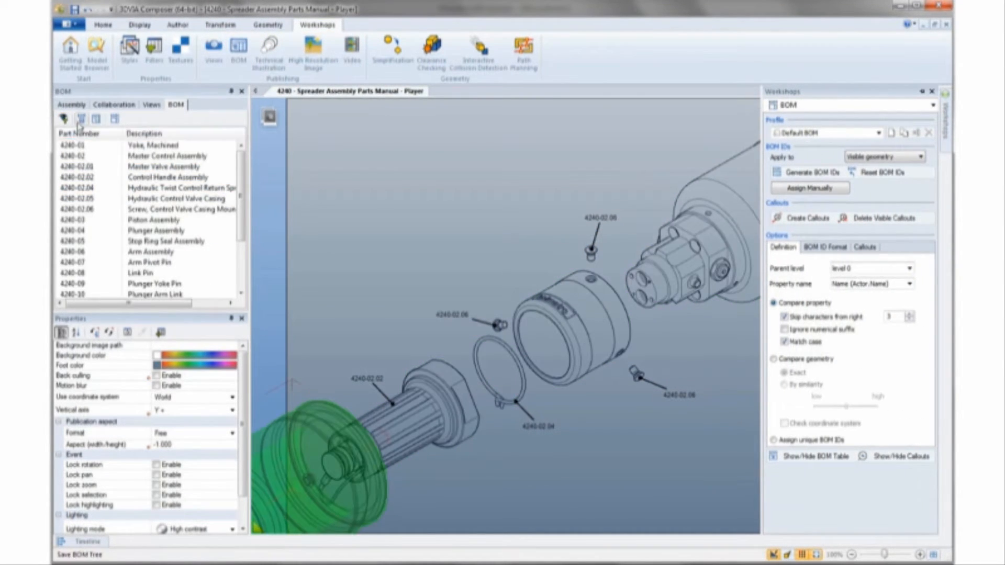
click(64, 119)
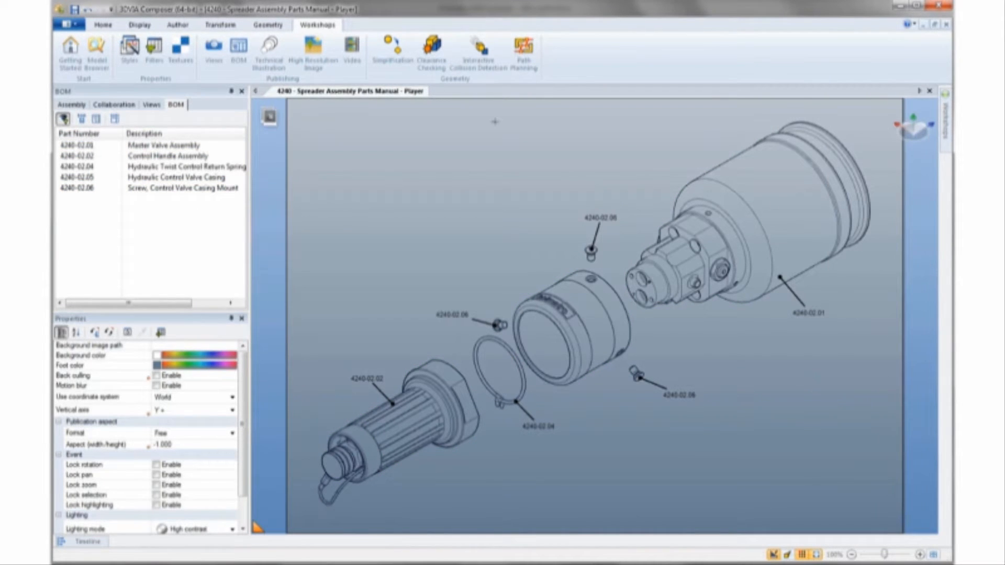
click(238, 52)
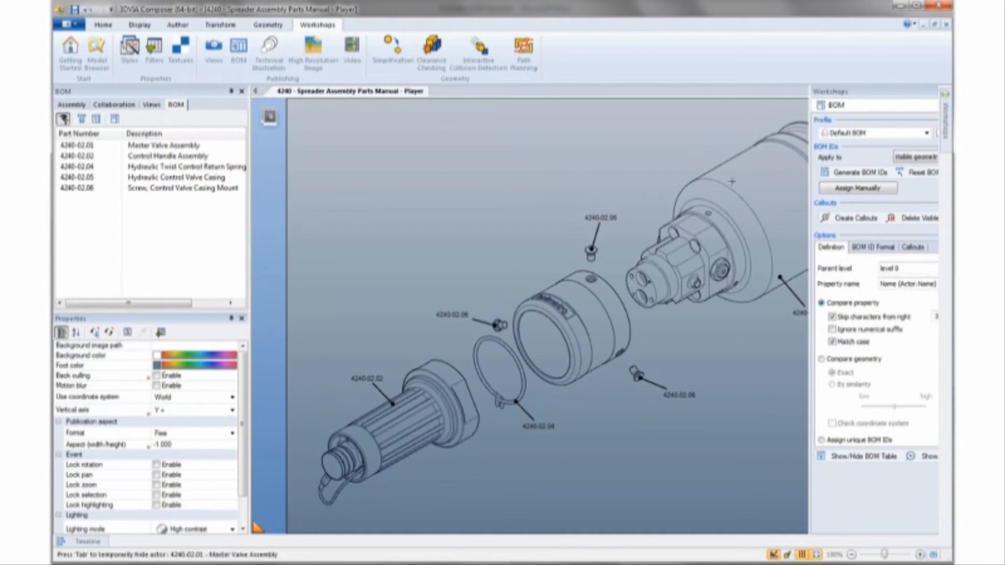
click(827, 457)
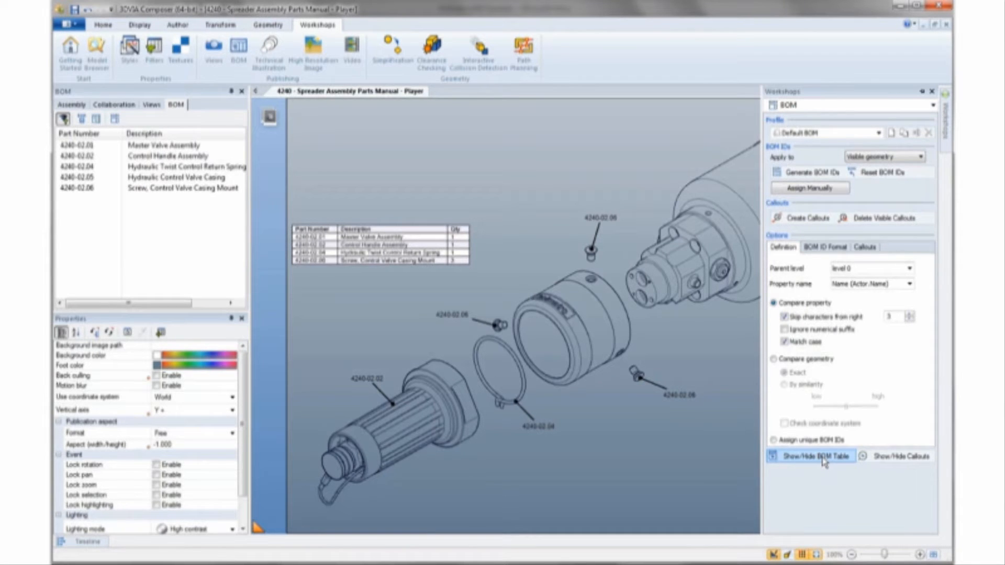
- Add the 4240 view as a linked picture in the 4240-02 view, positioned above the BOM table and enlarged to about the table's width
click(151, 105)
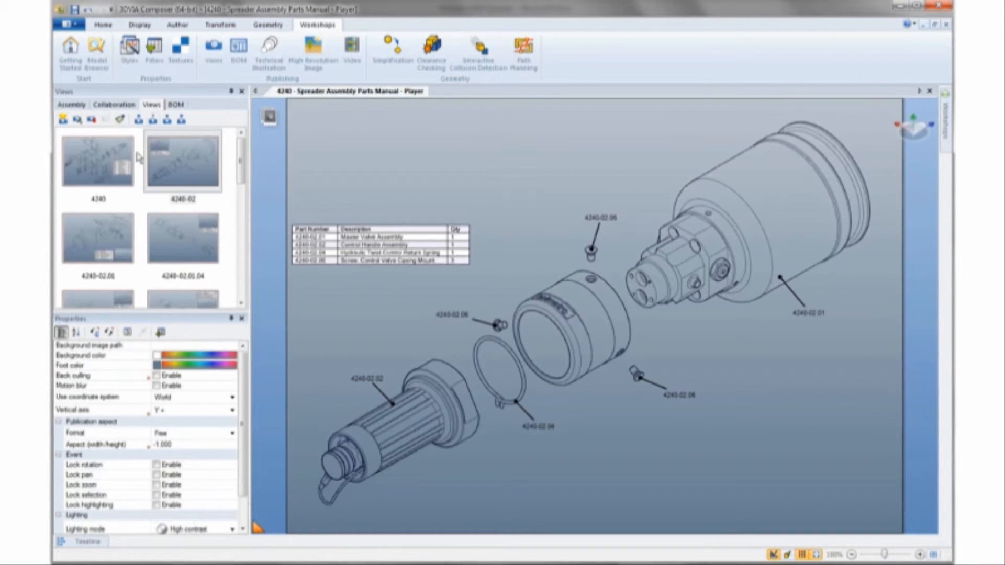
drag(103, 162, 558, 148)
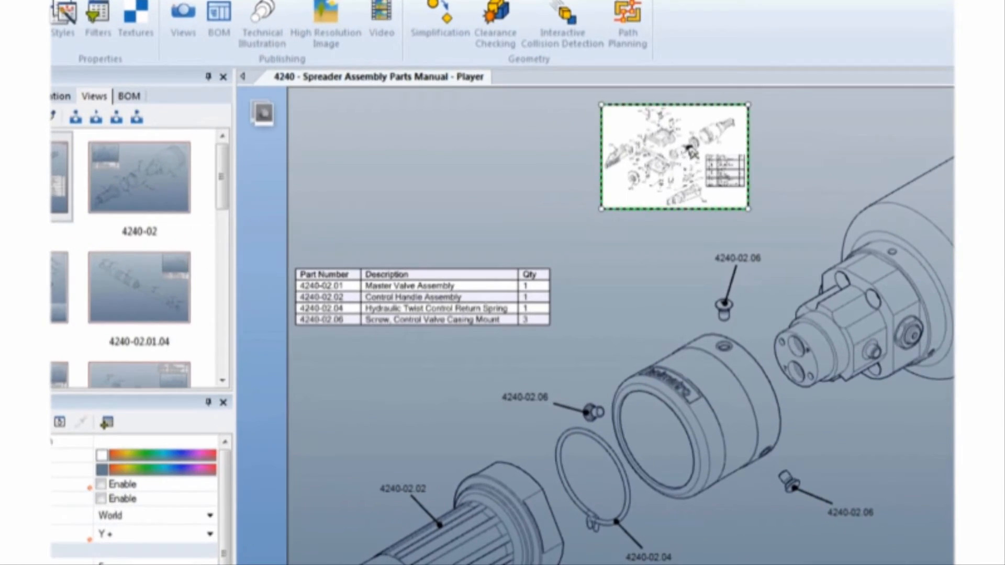
drag(481, 161, 394, 139)
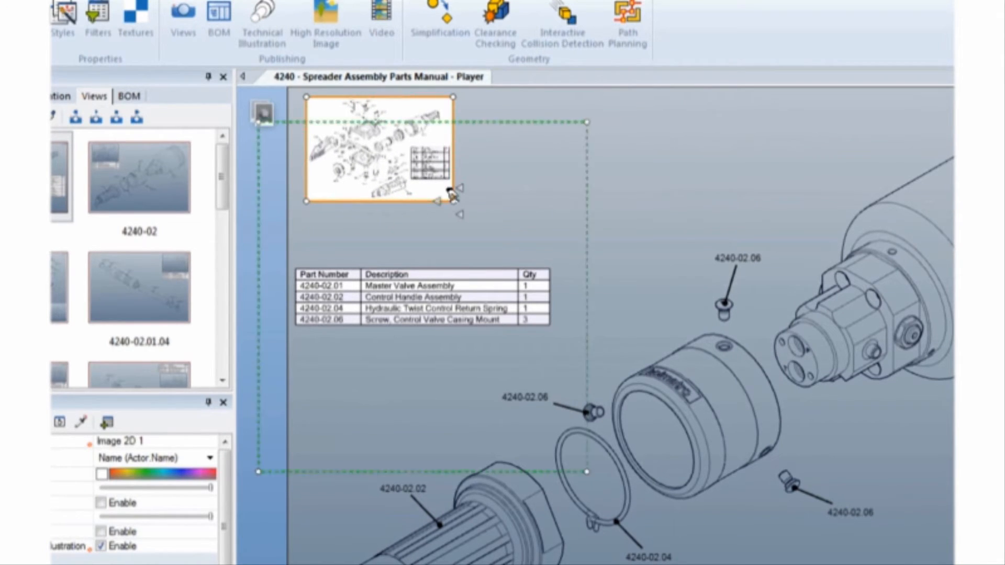
drag(454, 199, 540, 261)
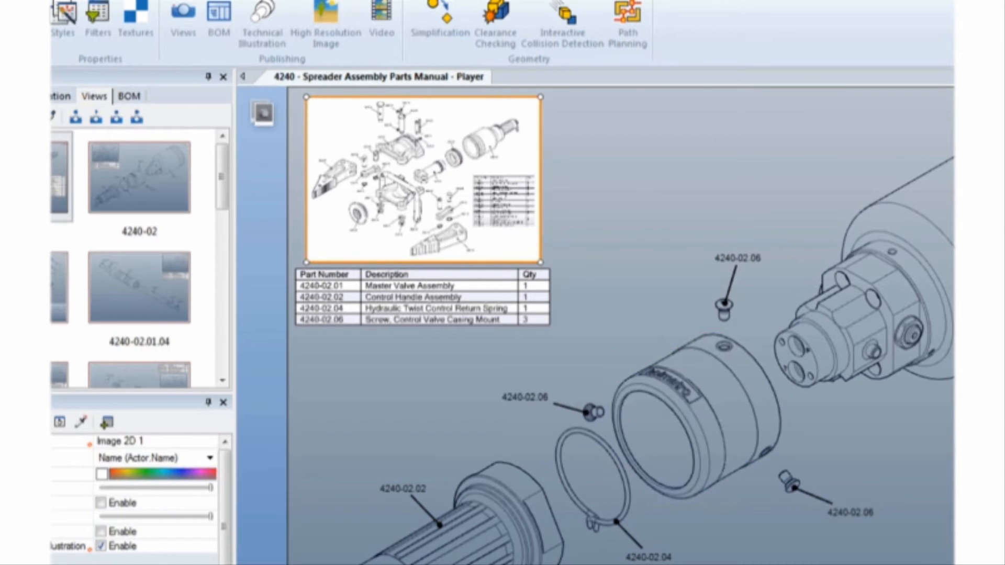
- Test the links from the overview picture to the 4240 view and from the master control assembly back to the 4240-02 view
click(396, 184)
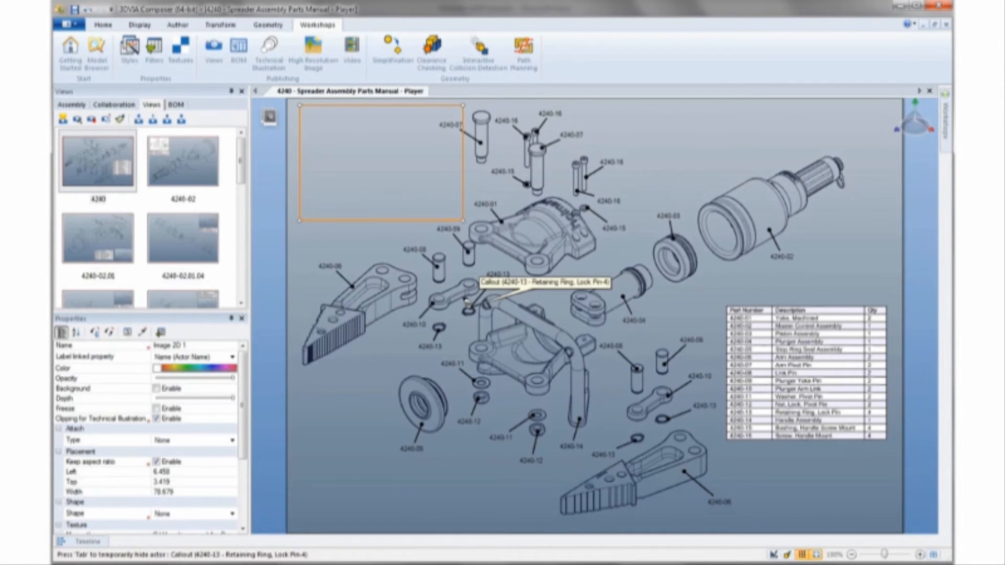
click(726, 218)
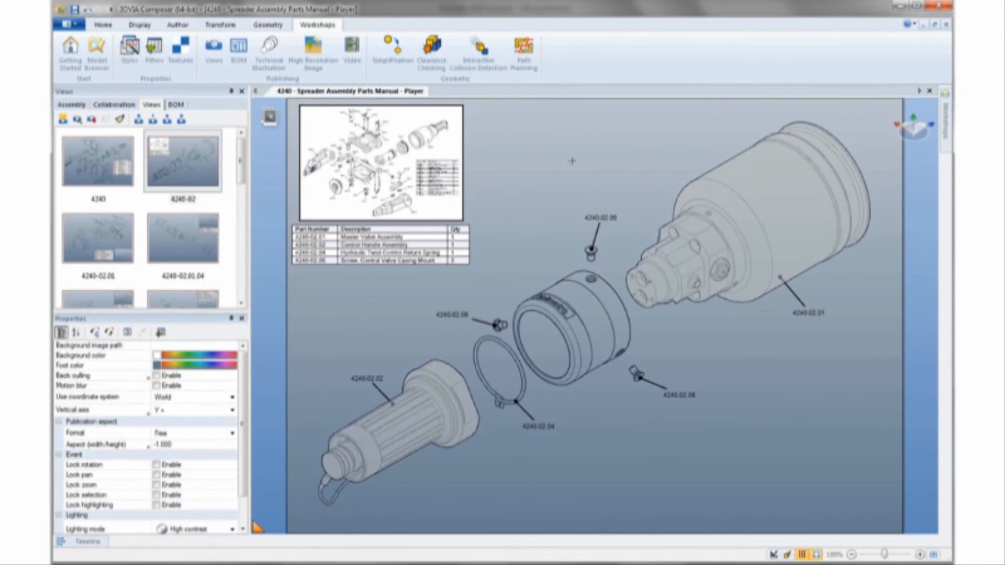
- Preview the 4240-02 view as a technical illustration using the My Publications profile with shadows enabled
click(272, 55)
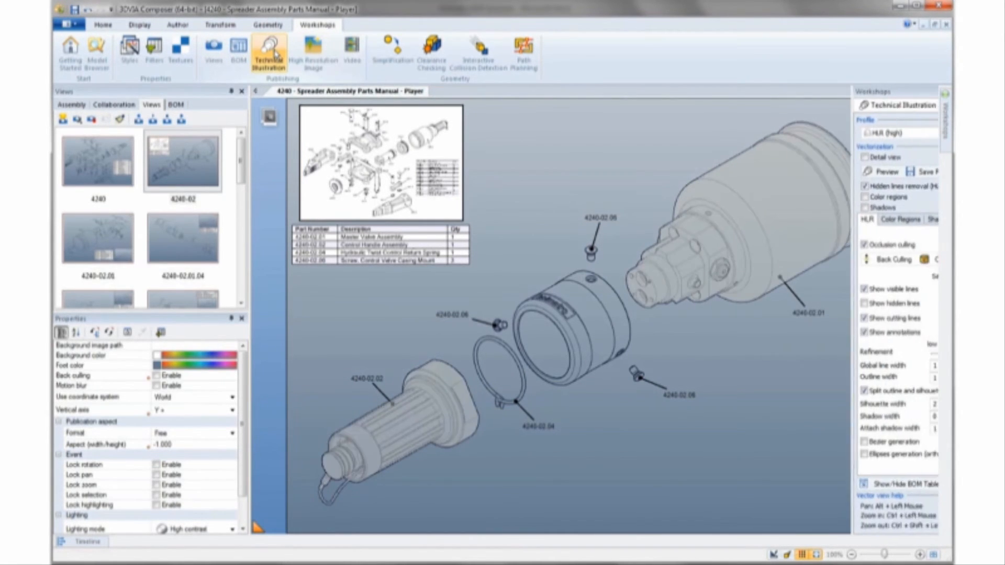
click(815, 134)
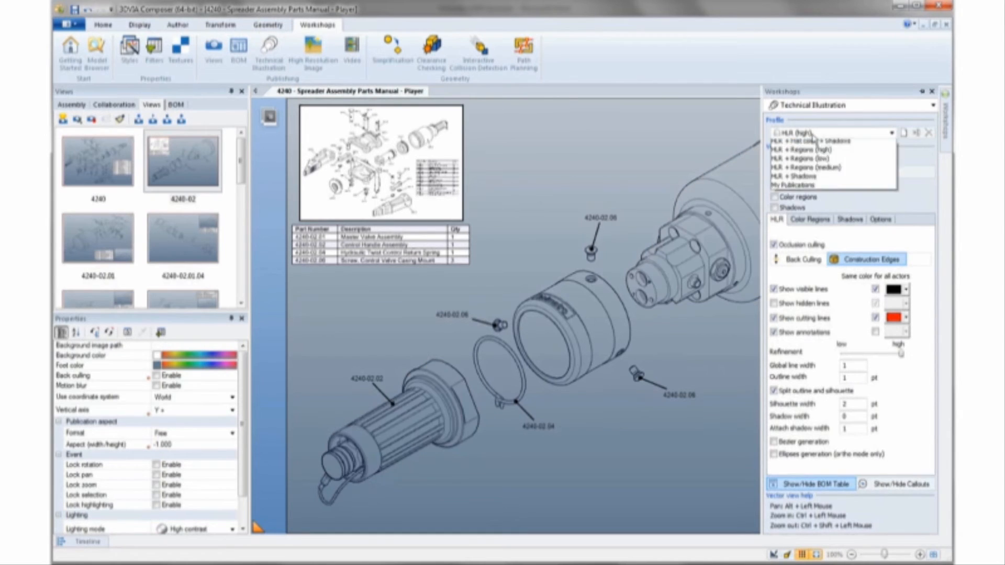
click(793, 224)
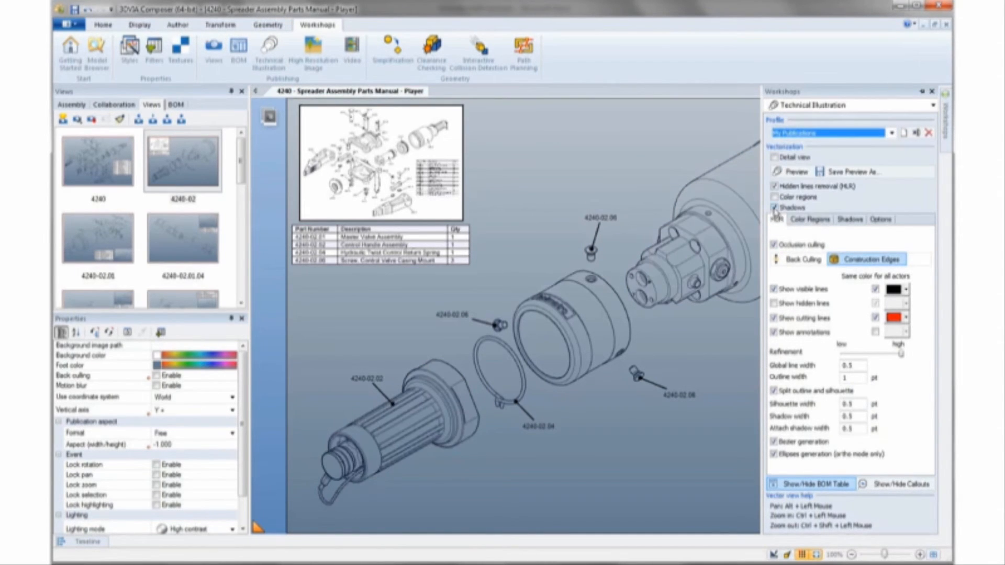
click(797, 173)
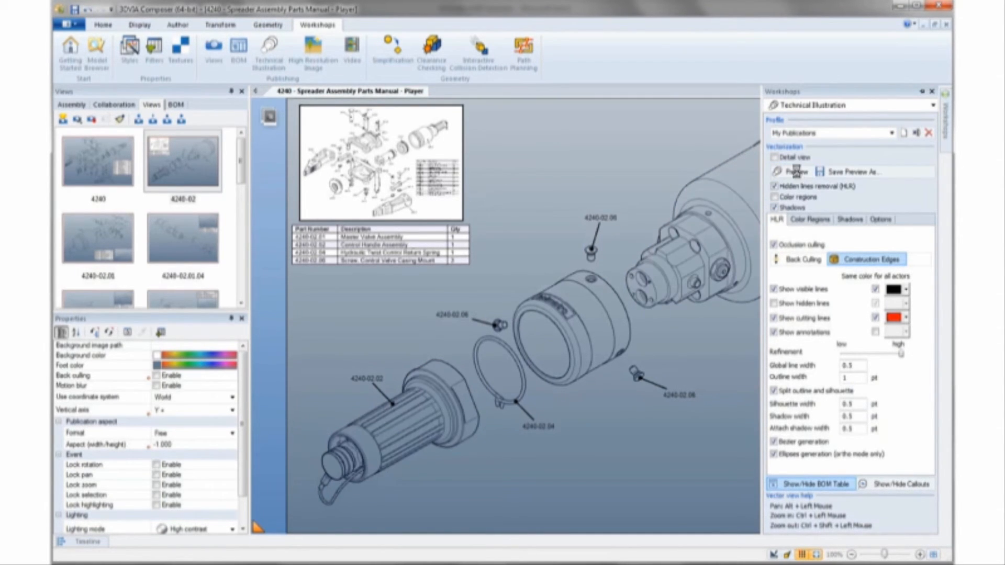